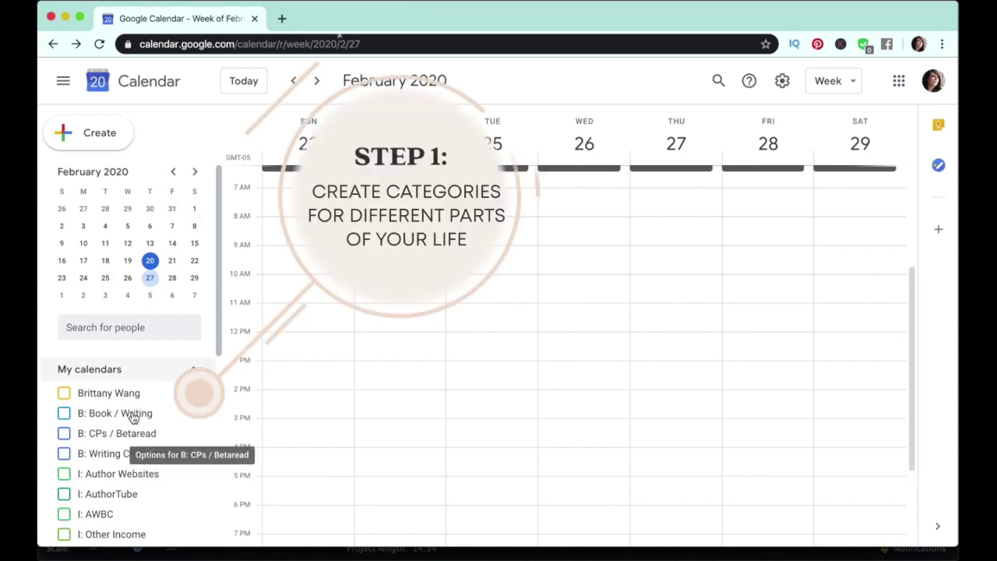
- Preview the B: Book / Writing, I: Other Income and Platform blocks by showing and hiding each
{"action": "scroll", "coordinate": [139, 440], "scroll_direction": "down", "scroll_amount": 4}
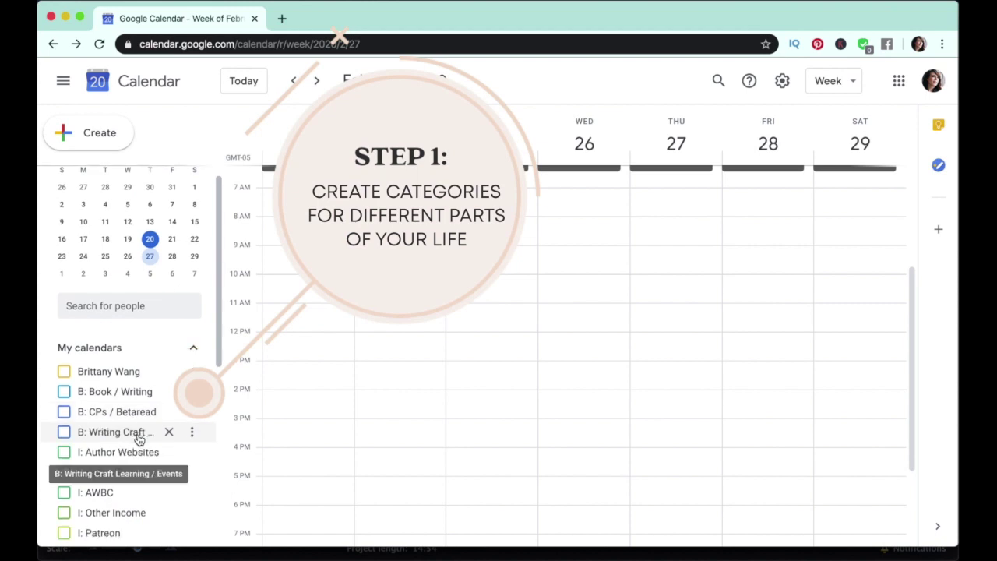
{"action": "scroll", "coordinate": [139, 440], "scroll_direction": "down", "scroll_amount": 2}
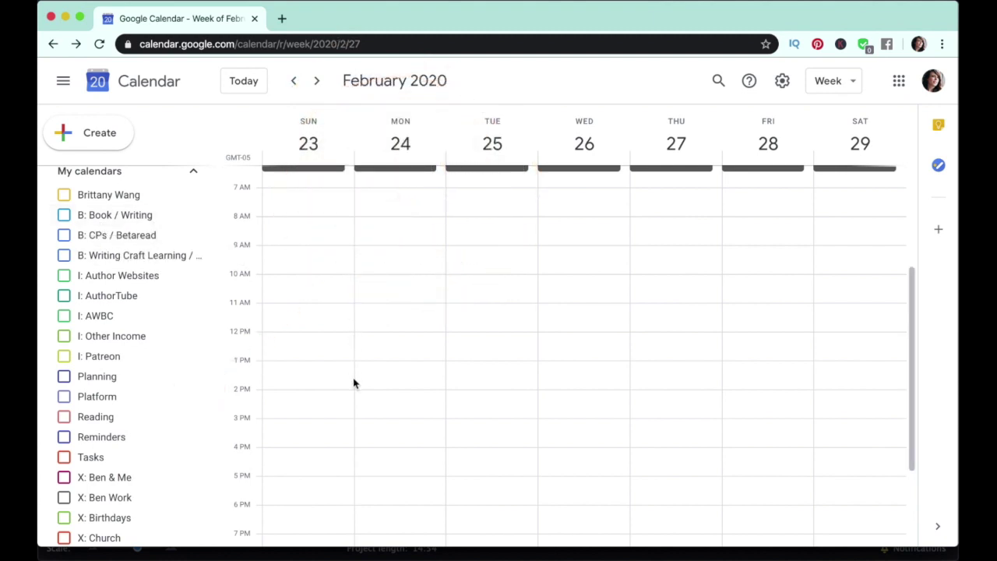
{"action": "left_click", "coordinate": [65, 217]}
{"action": "left_click", "coordinate": [65, 218]}
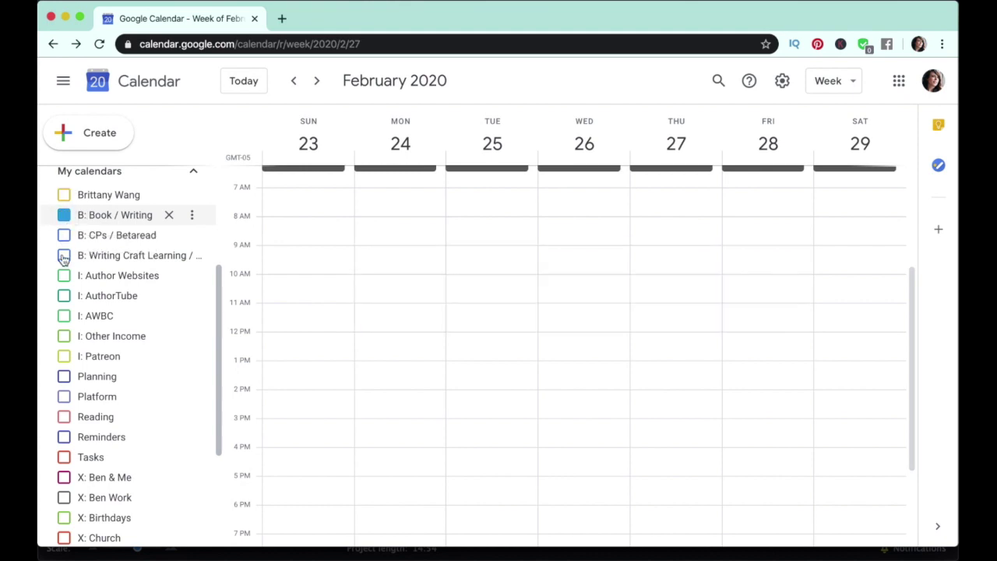
{"action": "left_click", "coordinate": [65, 338]}
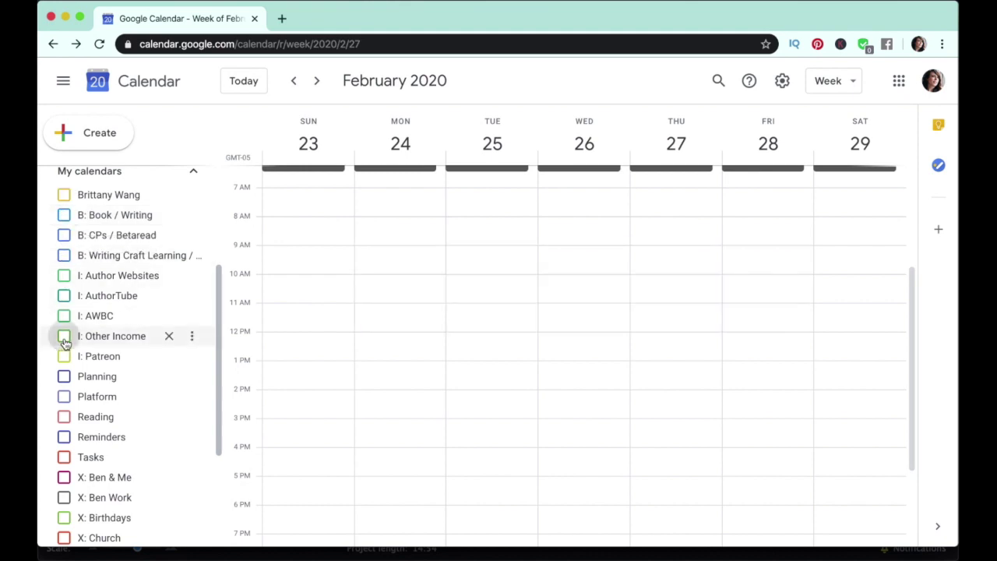
{"action": "left_click", "coordinate": [64, 338]}
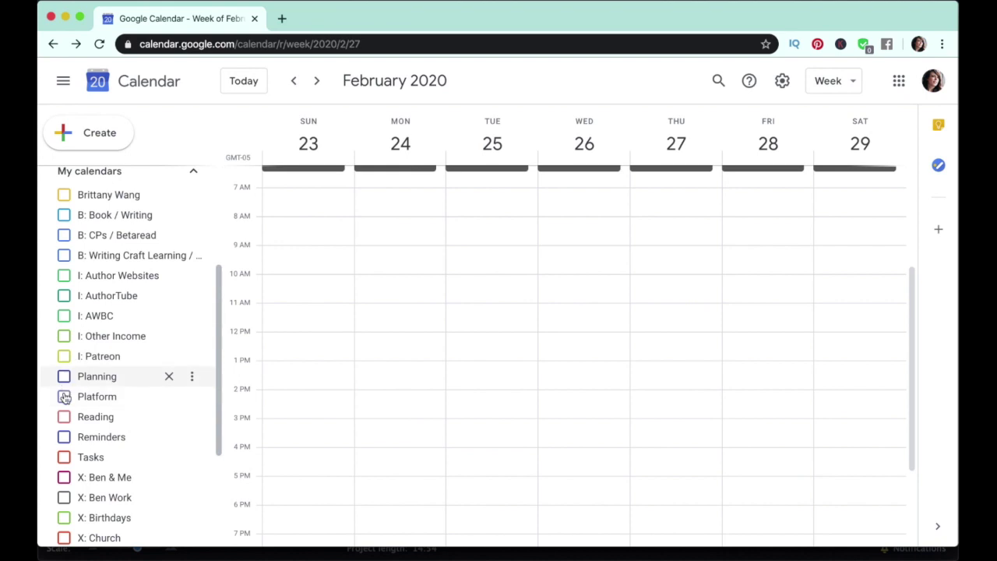
{"action": "left_click", "coordinate": [64, 398]}
{"action": "left_click", "coordinate": [64, 397]}
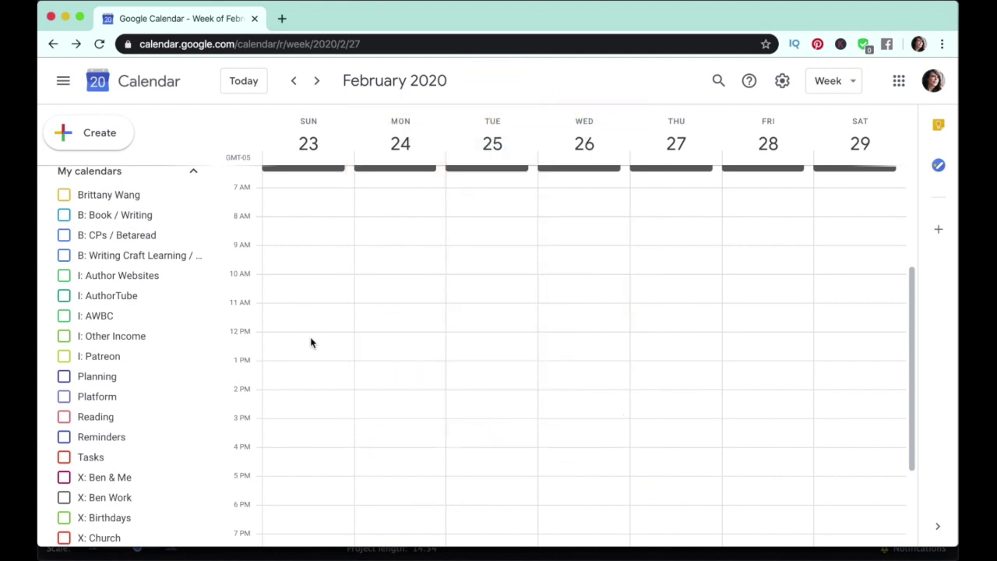
- Bring up the add-calendar choices next to Other calendars
{"action": "scroll", "coordinate": [126, 444], "scroll_direction": "down", "scroll_amount": 3}
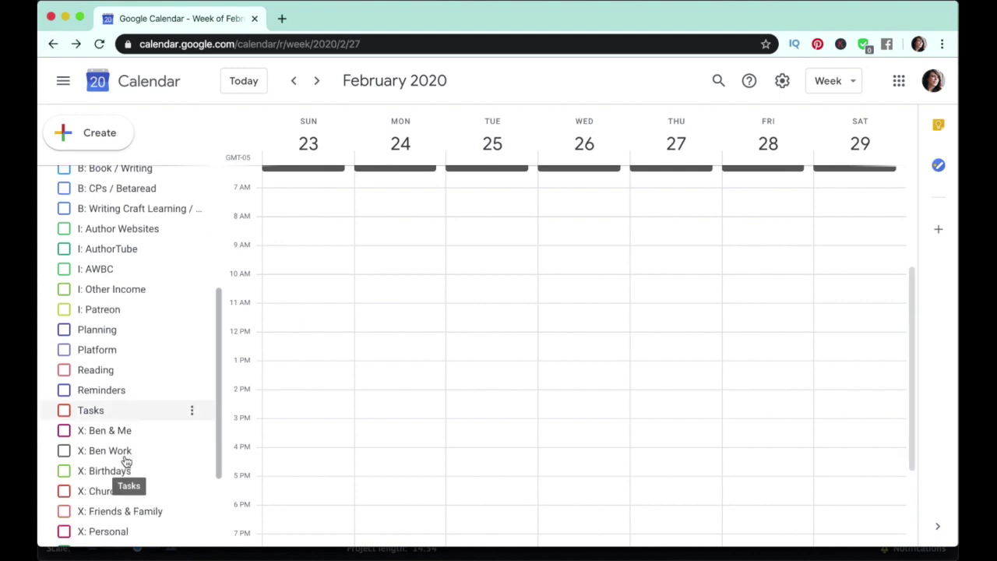
{"action": "scroll", "coordinate": [124, 467], "scroll_direction": "down", "scroll_amount": 1}
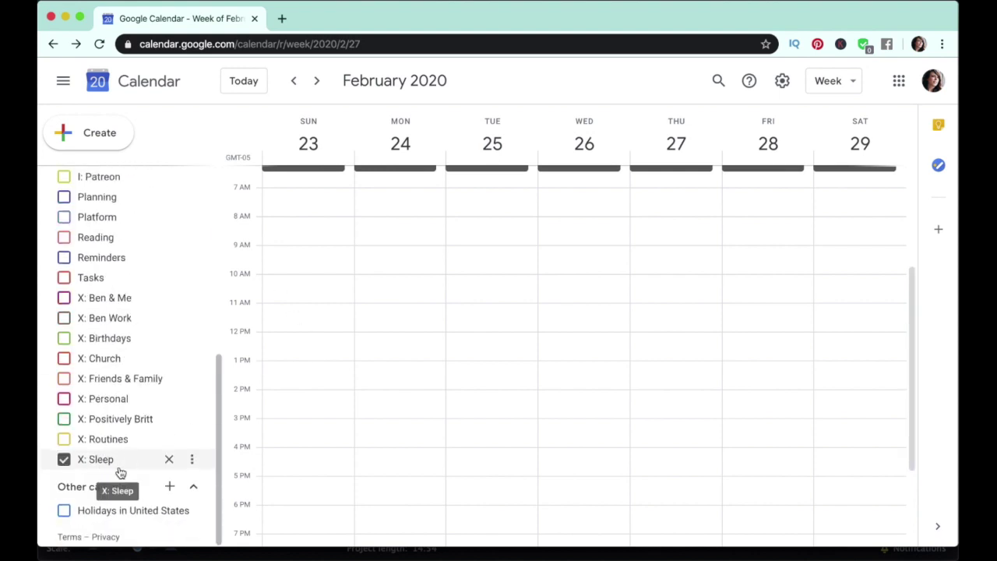
{"action": "left_click", "coordinate": [170, 487]}
- Start a new calendar, then return to the week view without creating it
{"action": "left_click", "coordinate": [204, 441]}
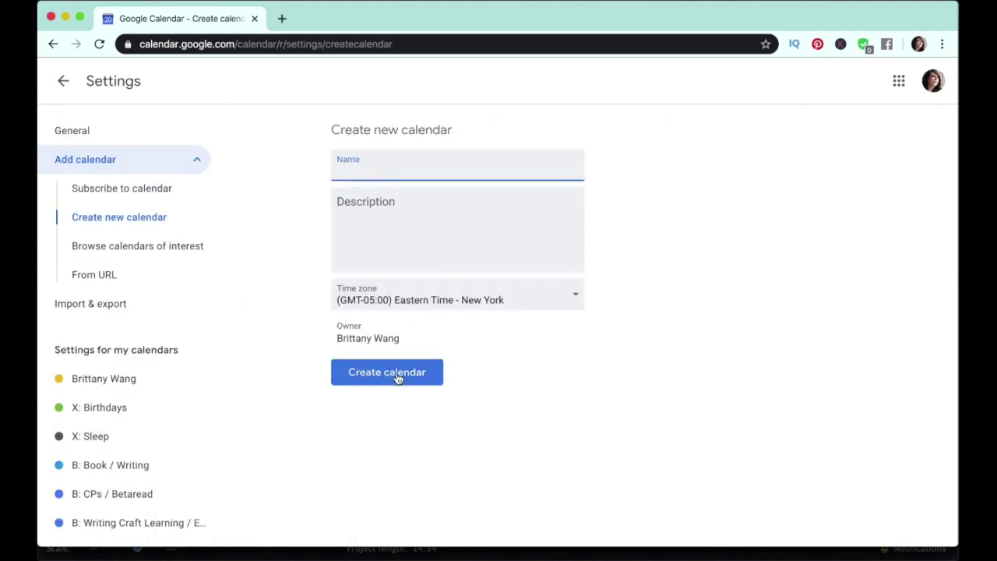
{"action": "left_click", "coordinate": [67, 82]}
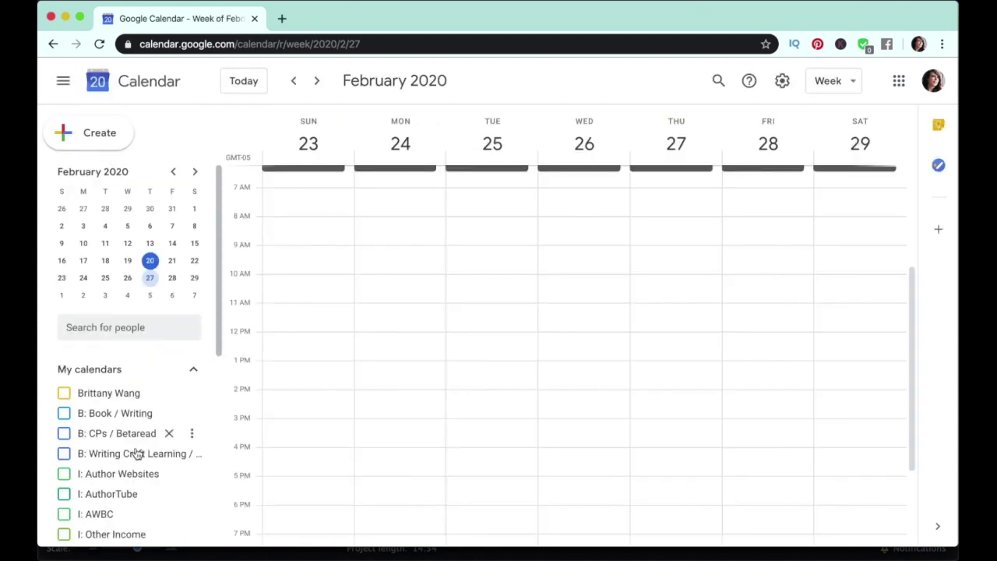
{"action": "scroll", "coordinate": [113, 475], "scroll_direction": "down", "scroll_amount": 5}
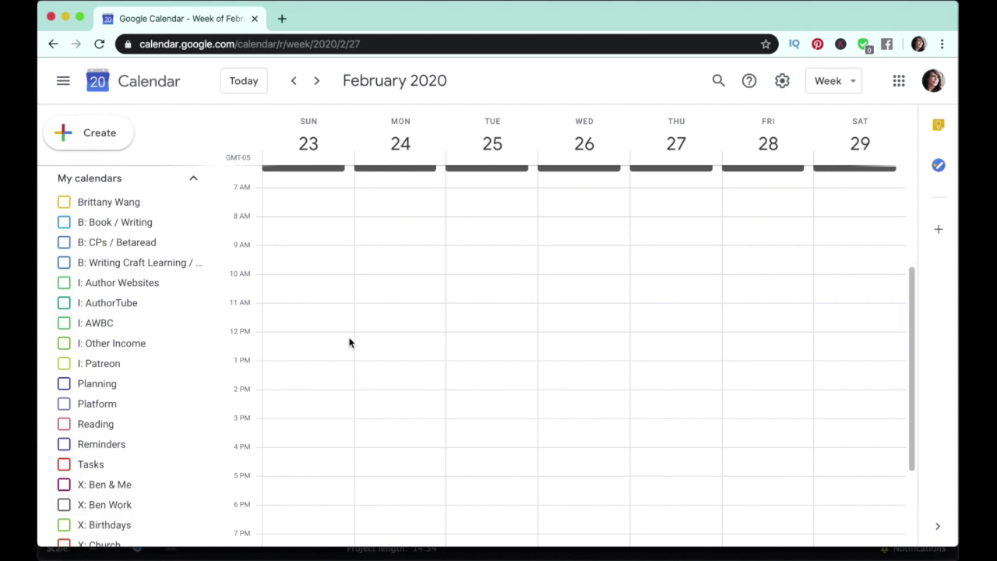
- Check the B: Book / Writing calendar's options, then display the X: Routines events
{"action": "left_click", "coordinate": [192, 225]}
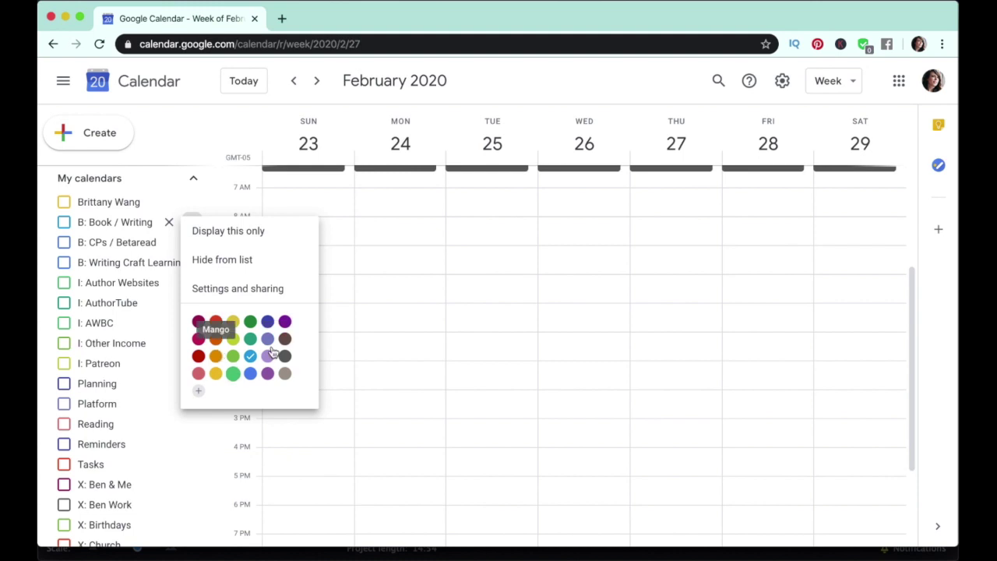
{"action": "scroll", "coordinate": [114, 476], "scroll_direction": "up", "scroll_amount": 3}
{"action": "scroll", "coordinate": [113, 476], "scroll_direction": "down", "scroll_amount": 3}
{"action": "scroll", "coordinate": [115, 476], "scroll_direction": "down", "scroll_amount": 5}
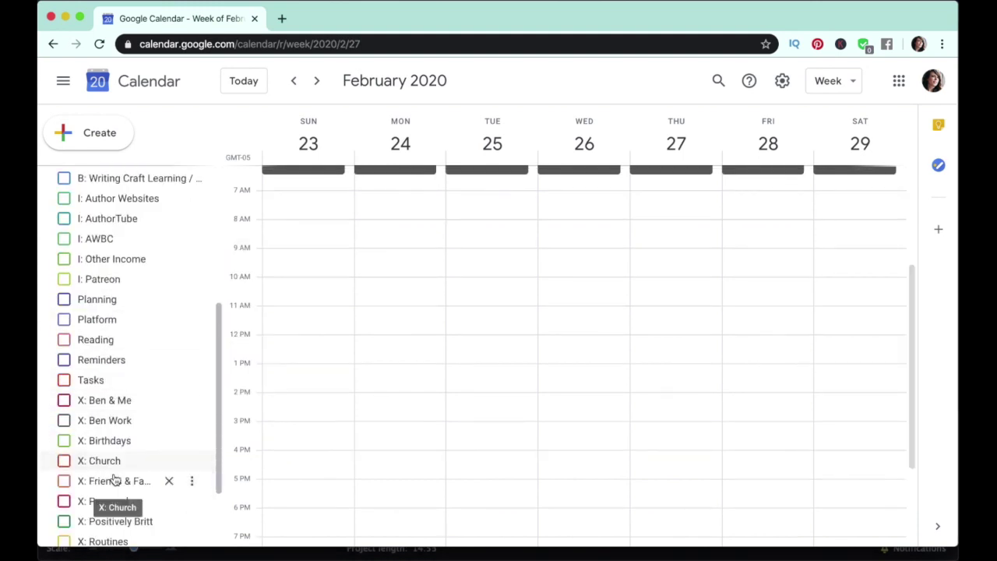
{"action": "left_click", "coordinate": [64, 505]}
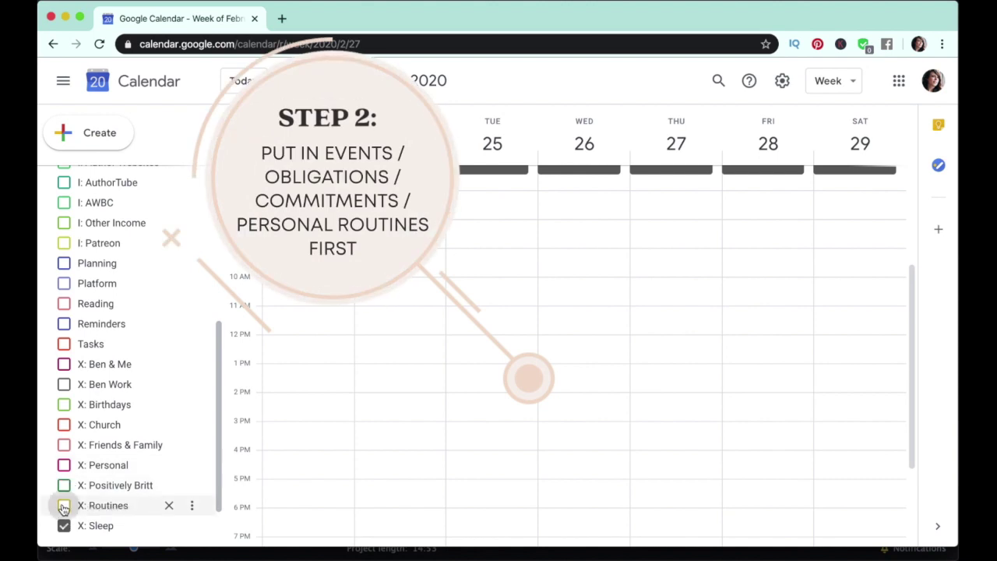
- Show X: Ben Work and save a 'Recurring Event' Monday Feb 24, 1–2pm, in X: Routines
{"action": "left_click", "coordinate": [64, 385]}
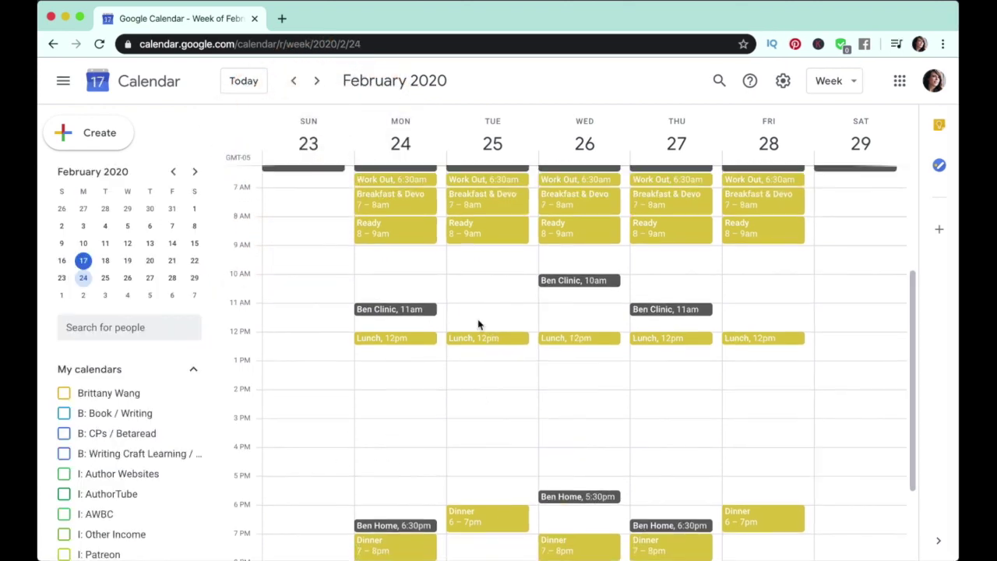
{"action": "left_click", "coordinate": [402, 370]}
{"action": "type", "text": "Re"}
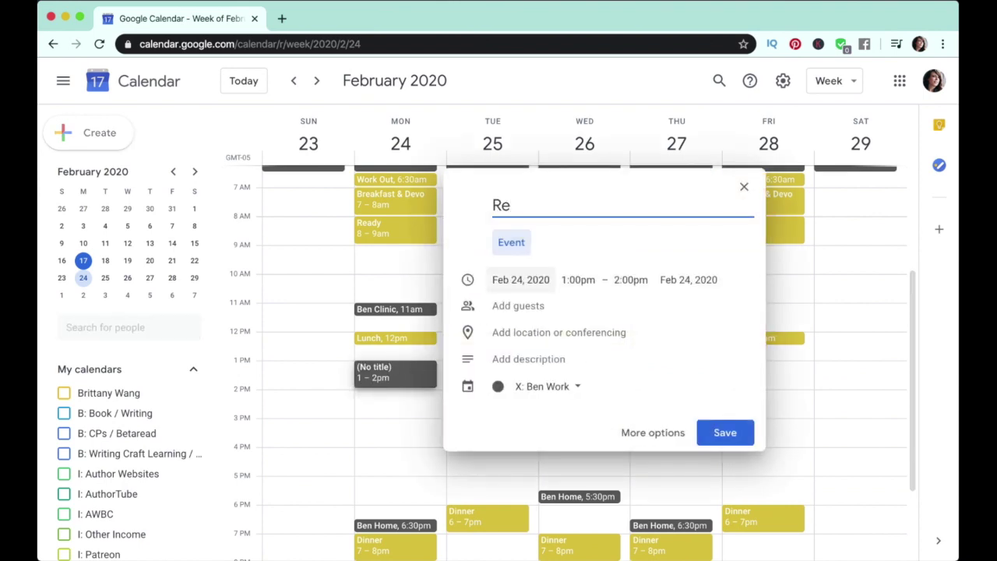
{"action": "type", "text": "curring Event"}
{"action": "left_click", "coordinate": [547, 386]}
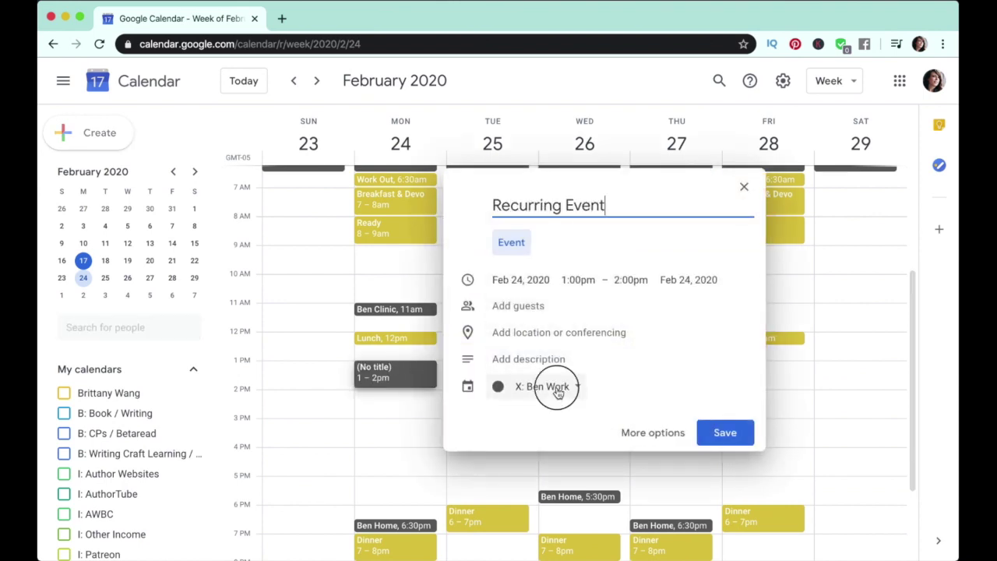
{"action": "left_click", "coordinate": [551, 516]}
{"action": "left_click", "coordinate": [722, 432]}
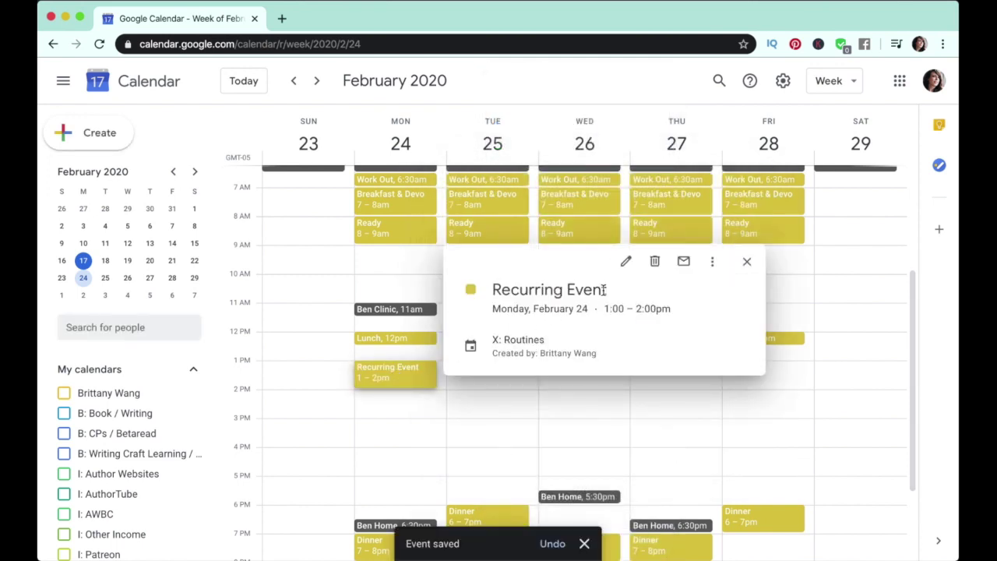
- Give the Recurring Event a custom repeat on Monday through Friday
{"action": "left_click", "coordinate": [625, 262]}
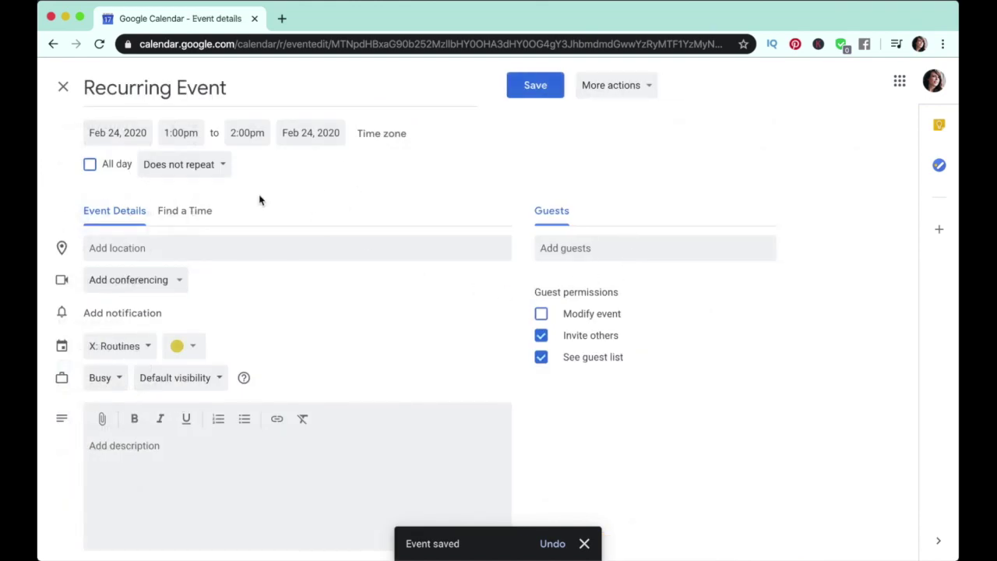
{"action": "left_click", "coordinate": [207, 165]}
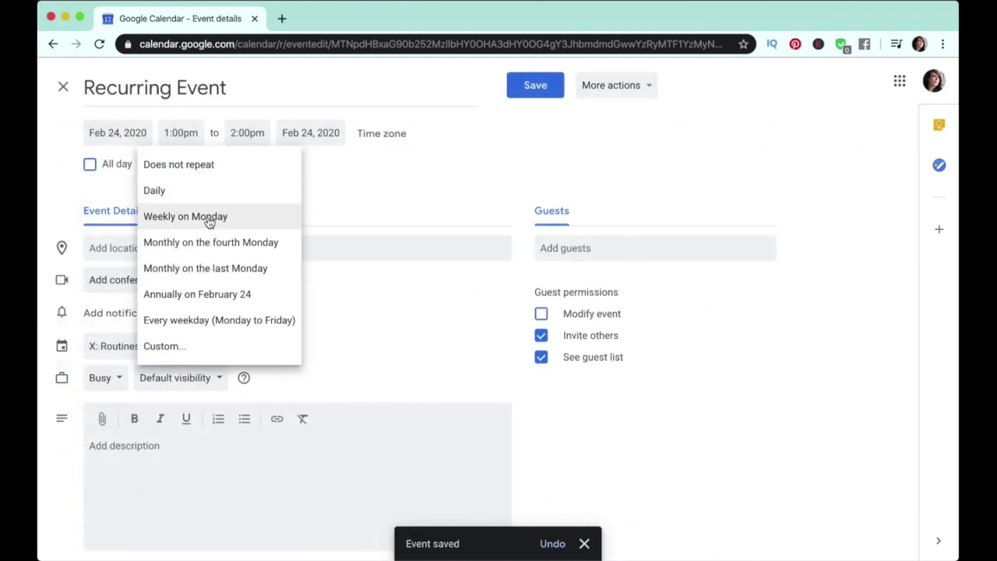
{"action": "left_click", "coordinate": [176, 347]}
{"action": "left_click", "coordinate": [432, 280]}
{"action": "left_click", "coordinate": [455, 280]}
{"action": "left_click", "coordinate": [478, 280]}
{"action": "left_click", "coordinate": [500, 280]}
- End the custom repetition on March 2, 2020
{"action": "left_click", "coordinate": [384, 371]}
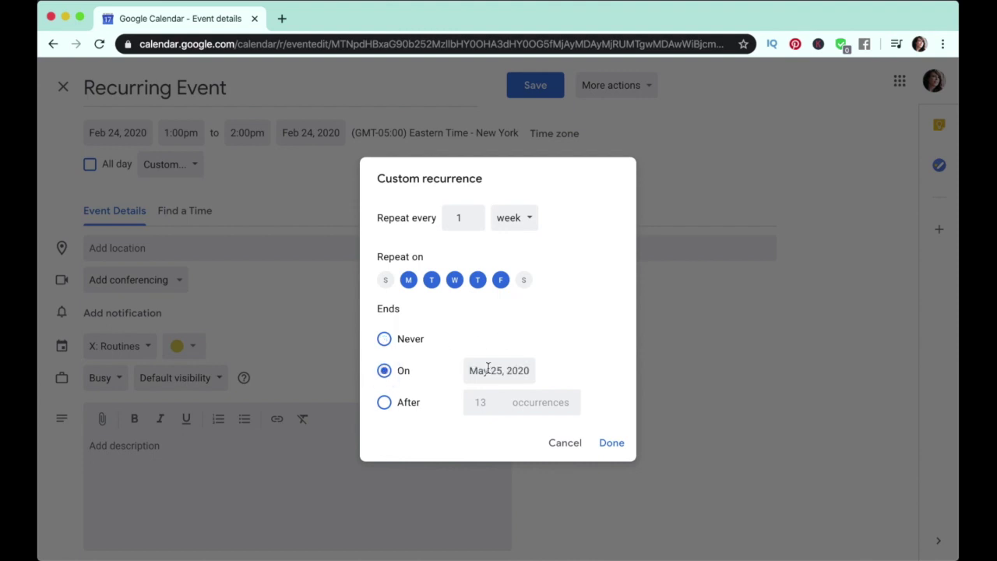
{"action": "left_click", "coordinate": [489, 370]}
{"action": "left_click", "coordinate": [624, 402]}
{"action": "left_click", "coordinate": [624, 402]}
{"action": "left_click", "coordinate": [624, 402]}
{"action": "left_click", "coordinate": [646, 402]}
{"action": "left_click", "coordinate": [515, 439]}
{"action": "left_click", "coordinate": [602, 442]}
- Save the repeat for this and following events, then delete Monday's Recurring Event
{"action": "left_click", "coordinate": [538, 86]}
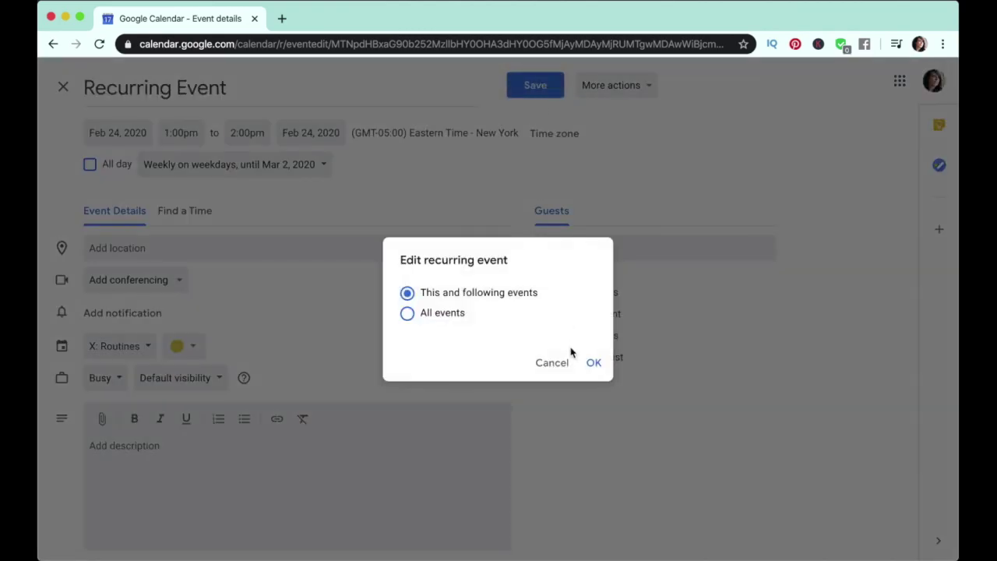
{"action": "left_click", "coordinate": [594, 363]}
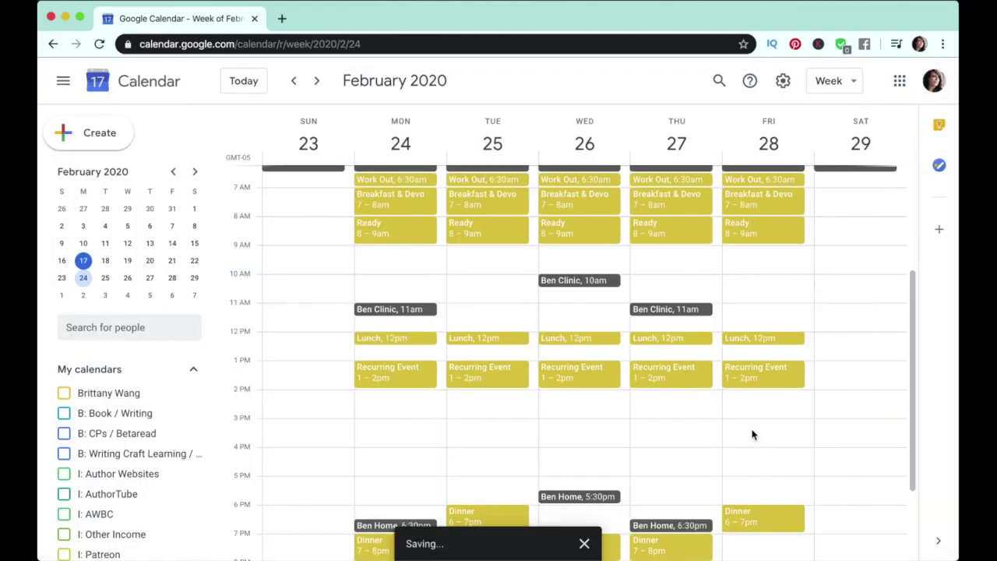
{"action": "left_click", "coordinate": [395, 371]}
{"action": "left_click", "coordinate": [656, 254]}
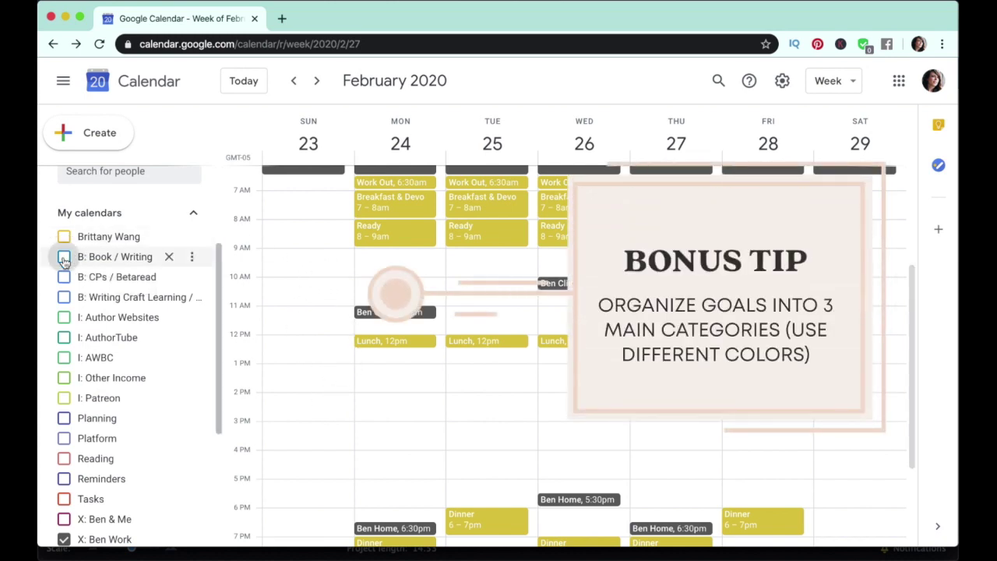
- Show the B: Book / Writing, I: Other Income and Platform calendars' weekday blocks
{"action": "left_click", "coordinate": [64, 257]}
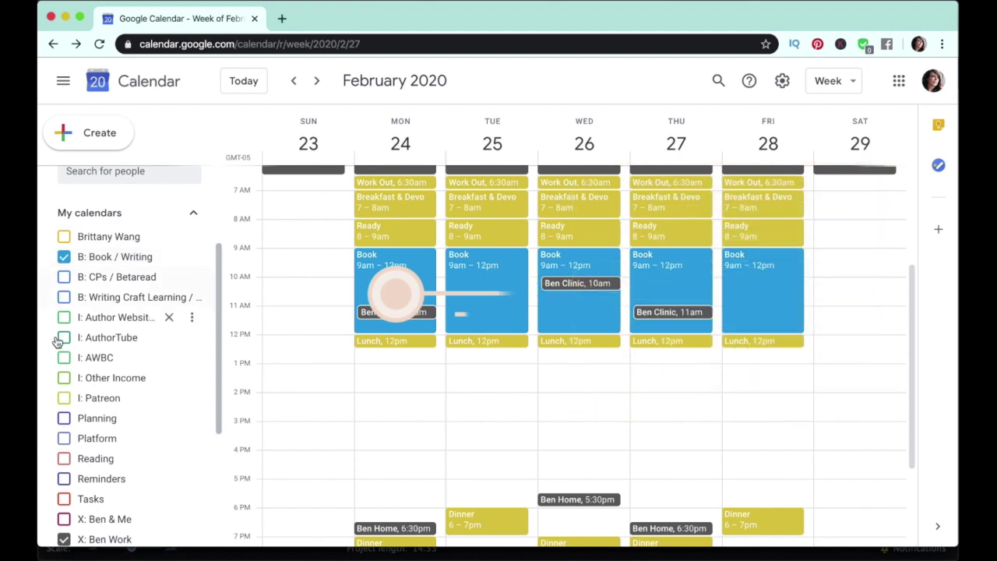
{"action": "left_click", "coordinate": [64, 378]}
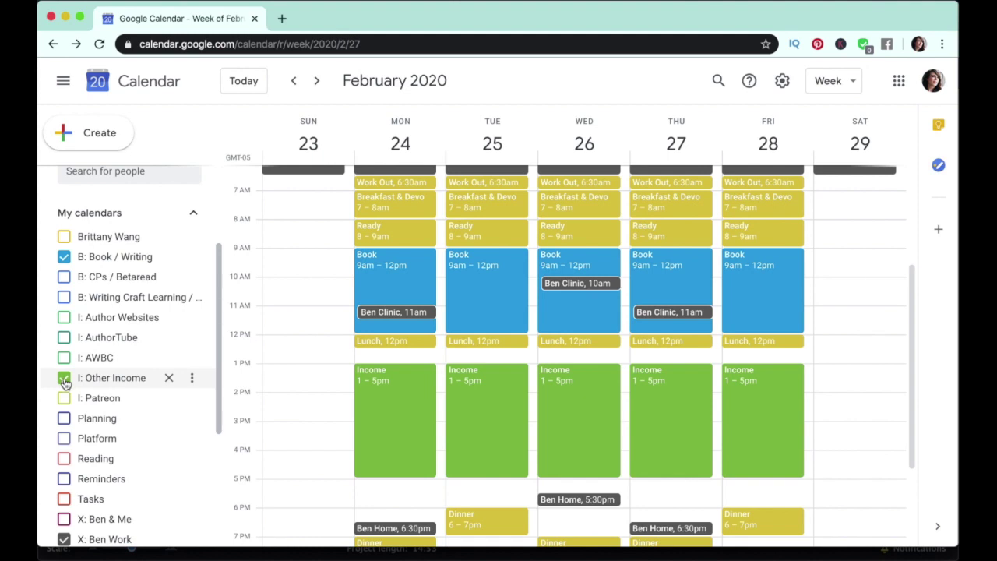
{"action": "left_click", "coordinate": [64, 439]}
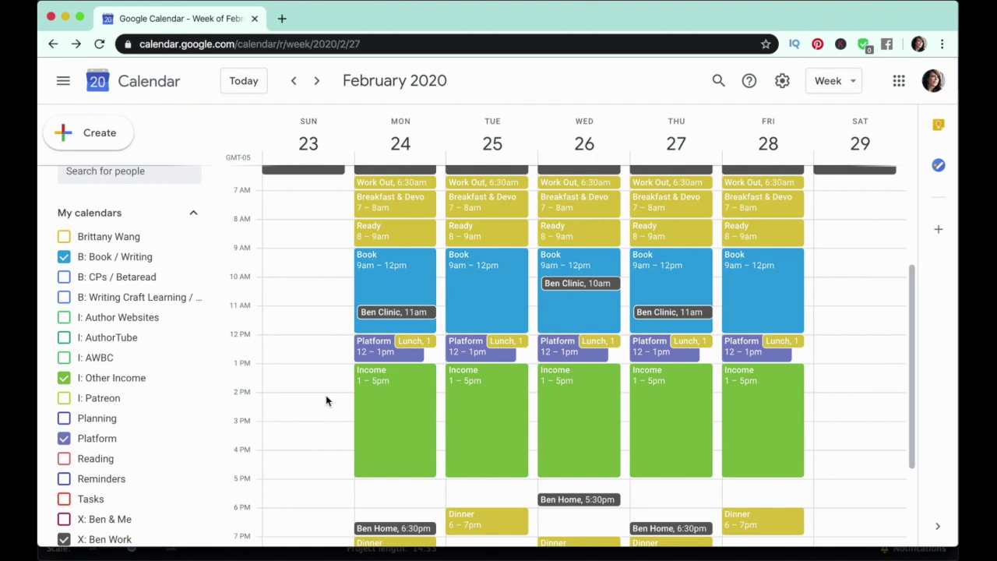
{"action": "scroll", "coordinate": [293, 336], "scroll_direction": "down", "scroll_amount": 1}
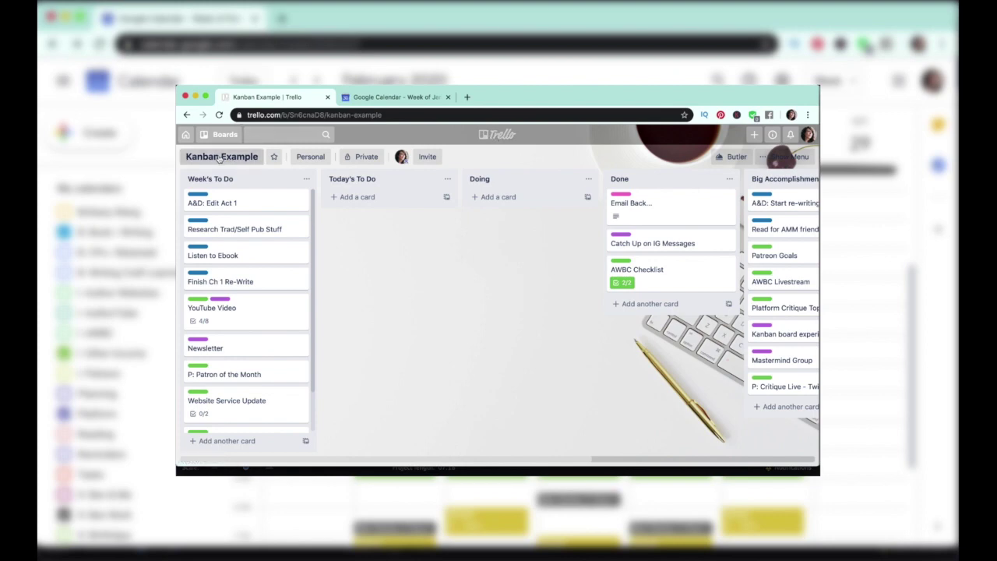
- Move A&D: Edit Act 1, Finish Ch 1 Re-Write, Newsletter, YouTube Video and Patron of the Month into Today's To Do
{"action": "left_click", "coordinate": [226, 200]}
{"action": "left_click_drag", "start_coordinate": [226, 201], "coordinate": [363, 201]}
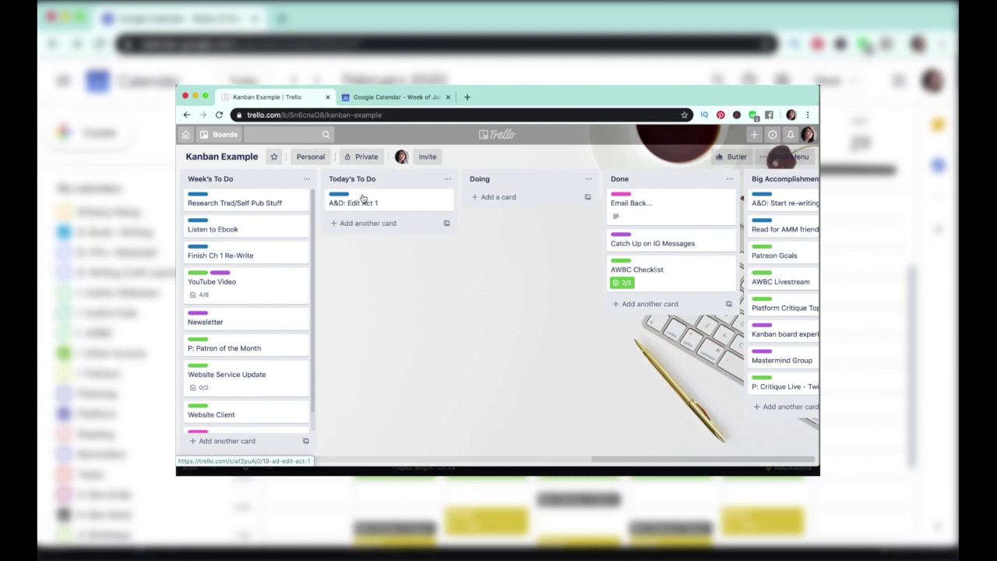
{"action": "left_click_drag", "start_coordinate": [234, 255], "coordinate": [366, 229]}
{"action": "left_click_drag", "start_coordinate": [232, 294], "coordinate": [360, 250]}
{"action": "left_click_drag", "start_coordinate": [239, 266], "coordinate": [359, 275]}
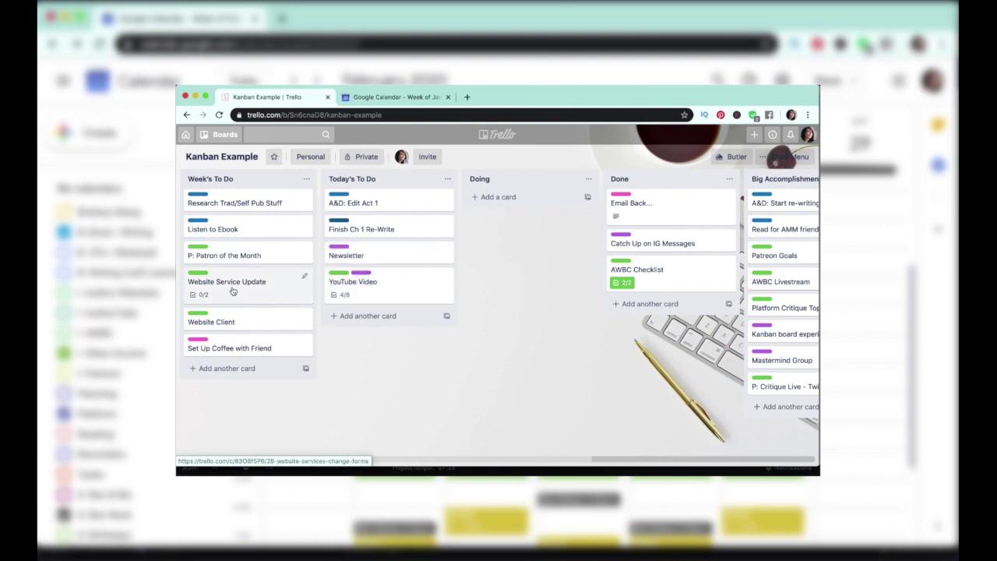
{"action": "left_click_drag", "start_coordinate": [239, 264], "coordinate": [373, 320]}
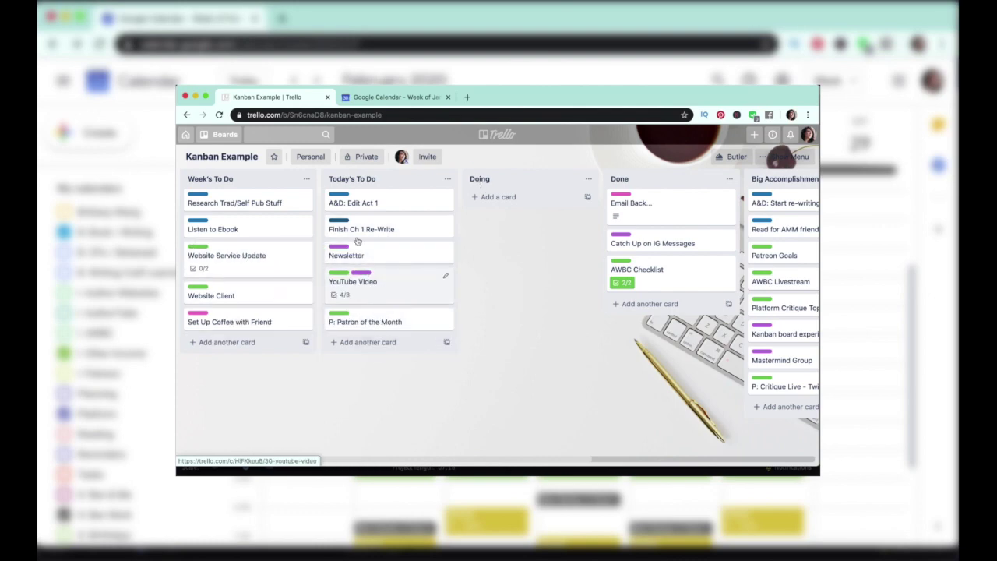
- Carry YouTube Video through Doing into Done, and move Patron of the Month into Doing
{"action": "left_click_drag", "start_coordinate": [356, 279], "coordinate": [514, 201]}
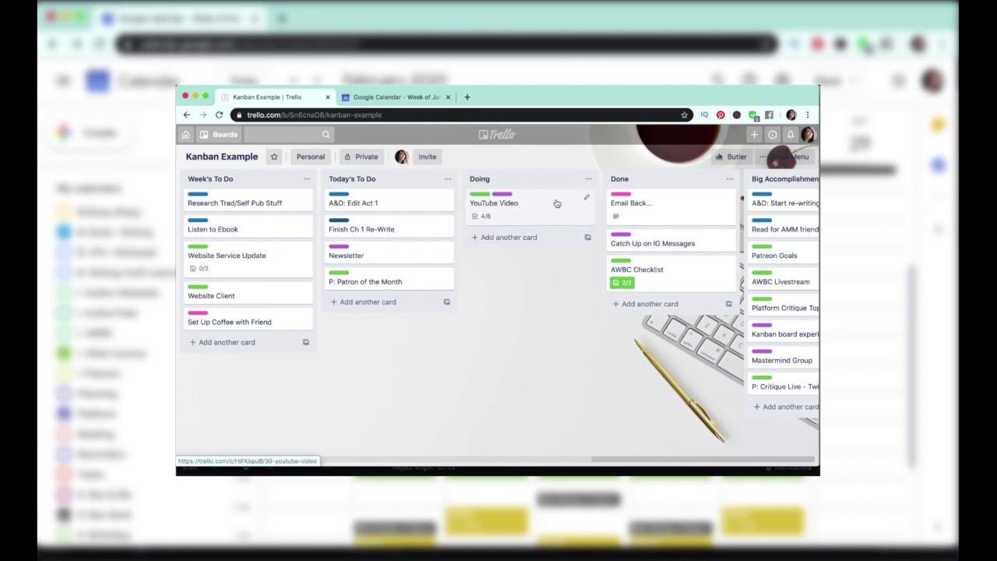
{"action": "left_click", "coordinate": [556, 204]}
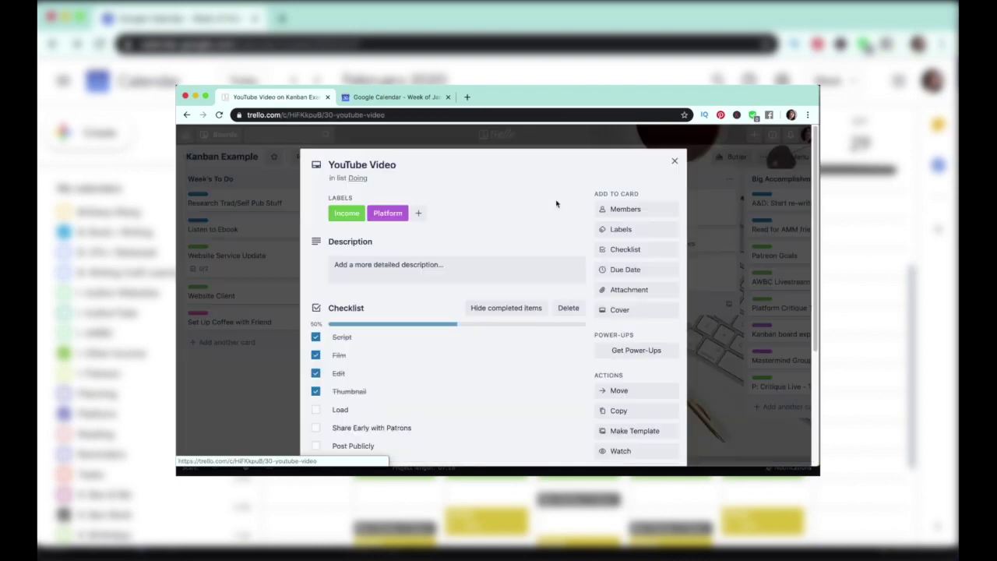
{"action": "left_click", "coordinate": [674, 161]}
{"action": "left_click_drag", "start_coordinate": [503, 207], "coordinate": [631, 310]}
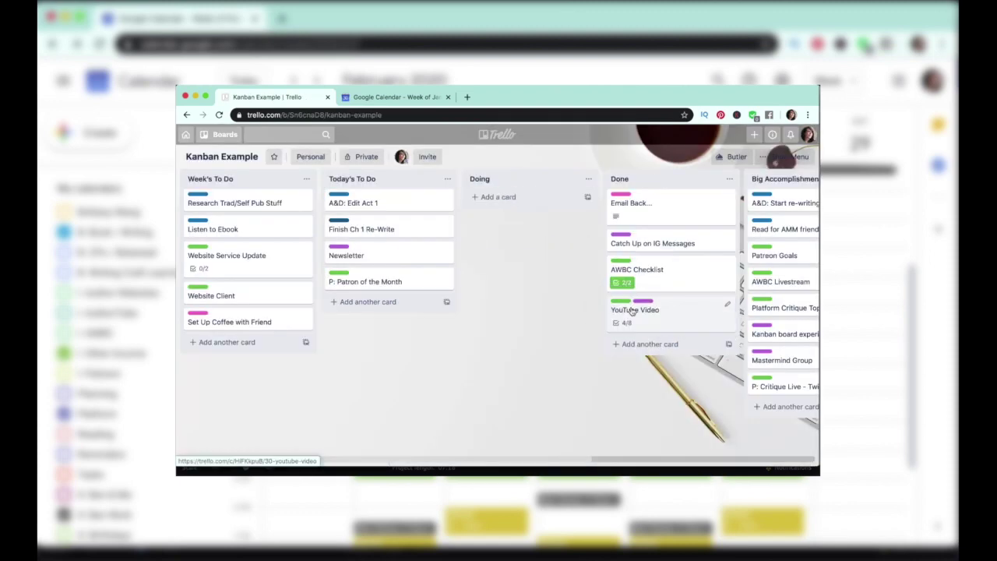
{"action": "left_click_drag", "start_coordinate": [383, 277], "coordinate": [634, 320]}
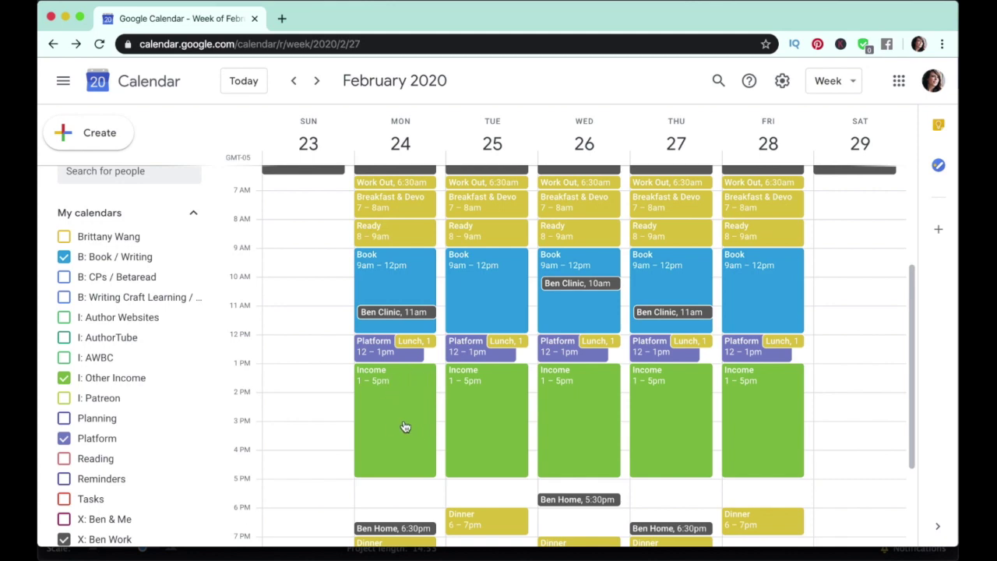
{"action": "scroll", "coordinate": [404, 423], "scroll_direction": "down", "scroll_amount": 3}
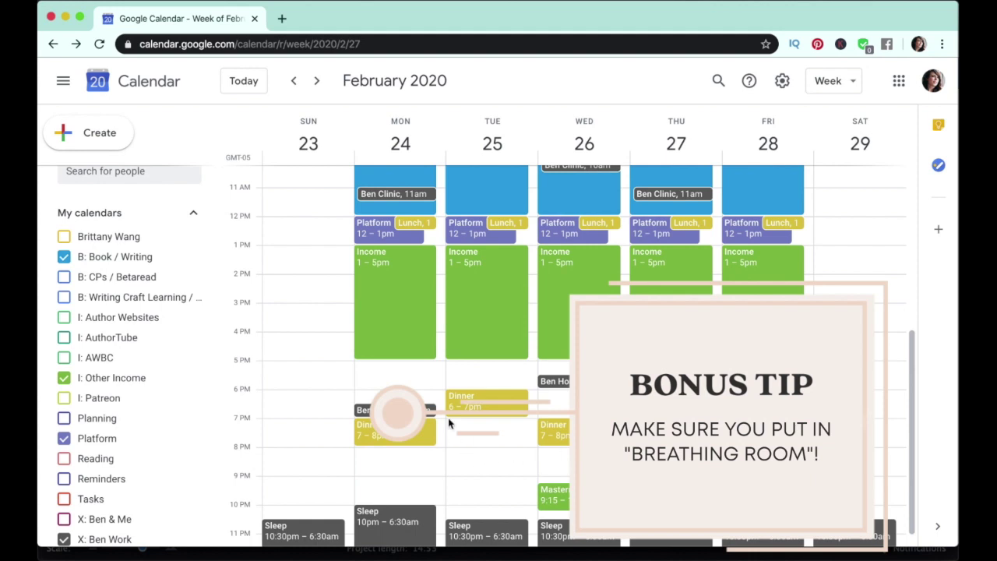
- Shift the Platform block to start at 12:30 for this and following events
{"action": "scroll", "coordinate": [329, 409], "scroll_direction": "up", "scroll_amount": 3}
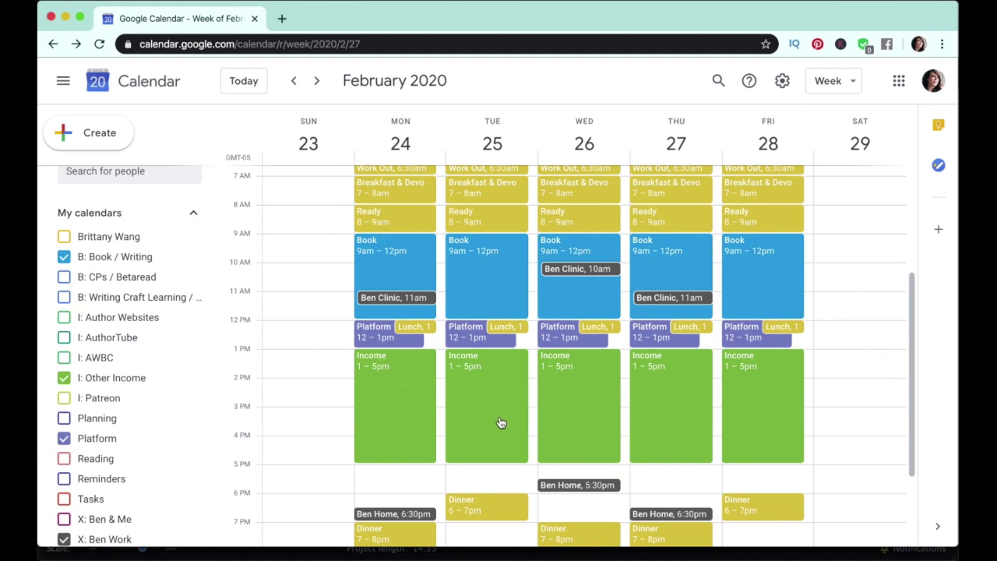
{"action": "left_click", "coordinate": [369, 333]}
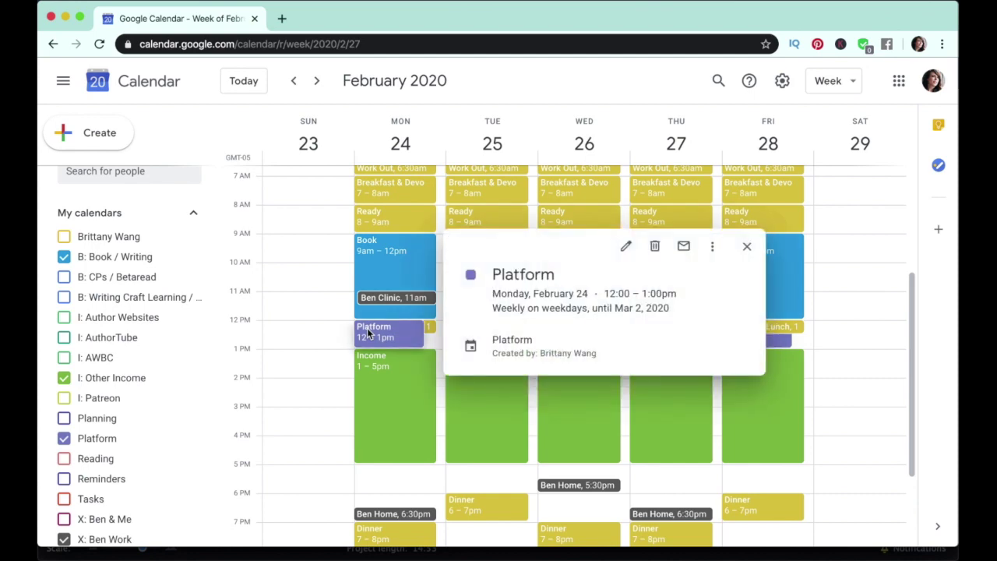
{"action": "left_click", "coordinate": [746, 247]}
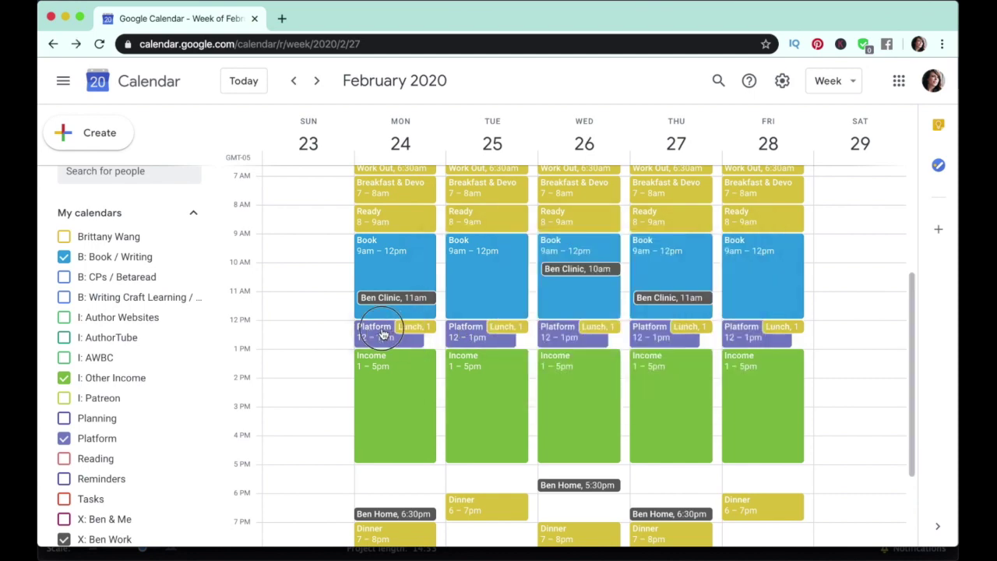
{"action": "left_click_drag", "start_coordinate": [378, 338], "coordinate": [382, 352]}
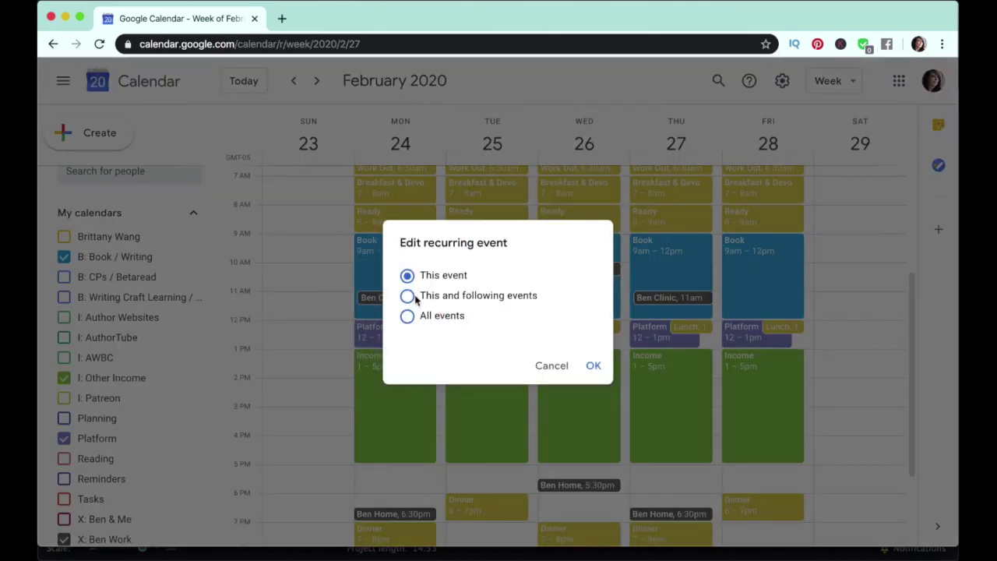
{"action": "left_click", "coordinate": [408, 297]}
{"action": "left_click", "coordinate": [593, 367]}
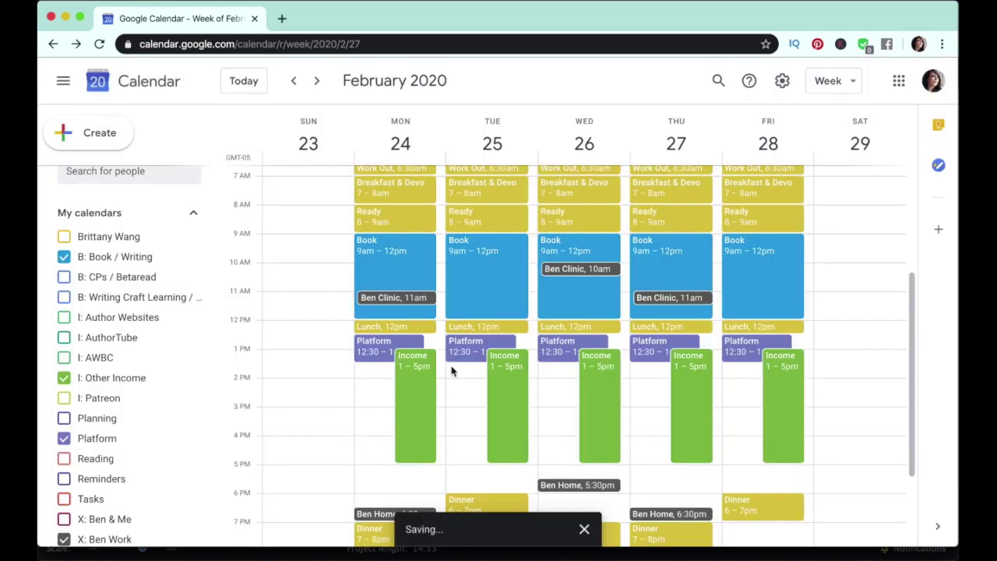
- Shift the Income block to 1:30–5:30 for this and following events
{"action": "mouse_move", "coordinate": [413, 367]}
{"action": "left_mouse_down"}
{"action": "mouse_move", "coordinate": [415, 396]}
{"action": "mouse_move", "coordinate": [415, 387]}
{"action": "left_mouse_up"}
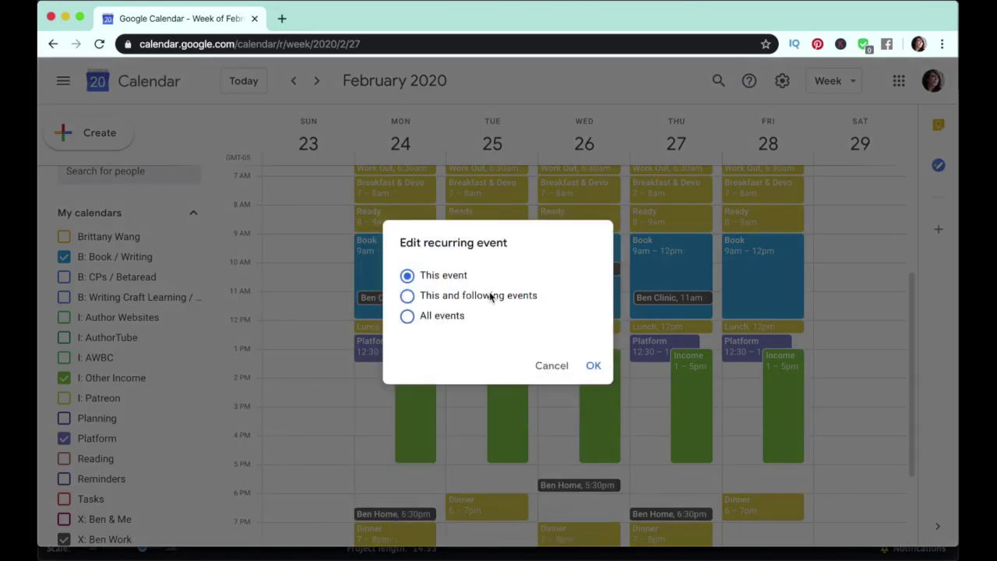
{"action": "left_click", "coordinate": [489, 294]}
{"action": "left_click", "coordinate": [593, 366]}
- Bring up the March 1–7, 2020 week with its full-day 9am–5pm focus blocks
{"action": "left_click_drag", "start_coordinate": [504, 419], "coordinate": [502, 421]}
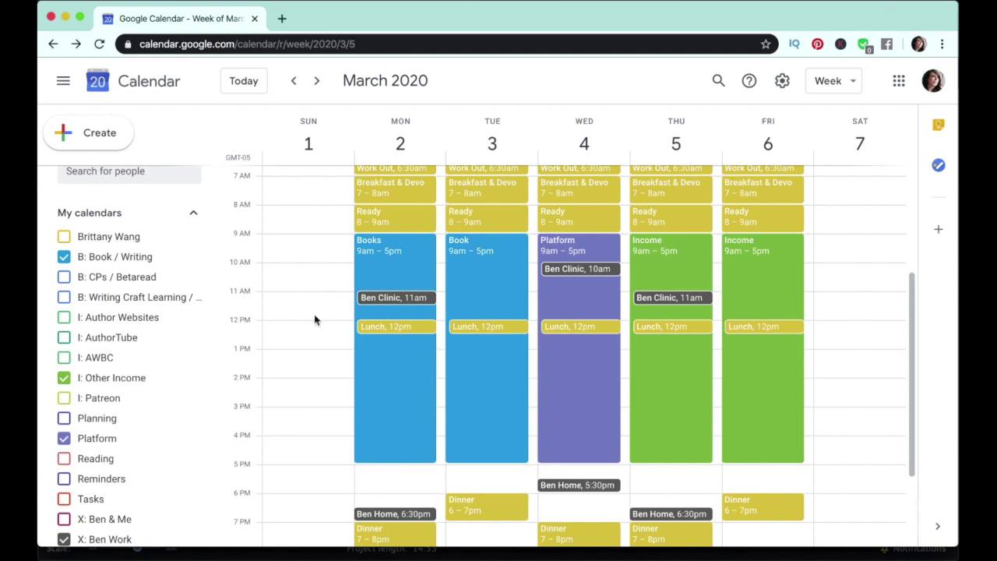
- Add an 'Editing Book' event Monday March 2, 9–11am
{"action": "left_click", "coordinate": [438, 243]}
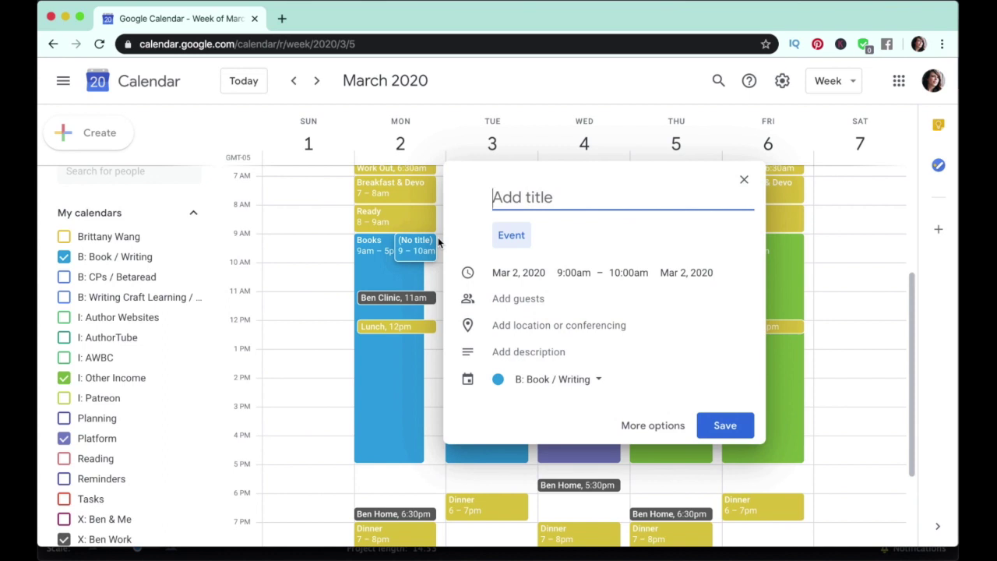
{"action": "type", "text": "Editing Book"}
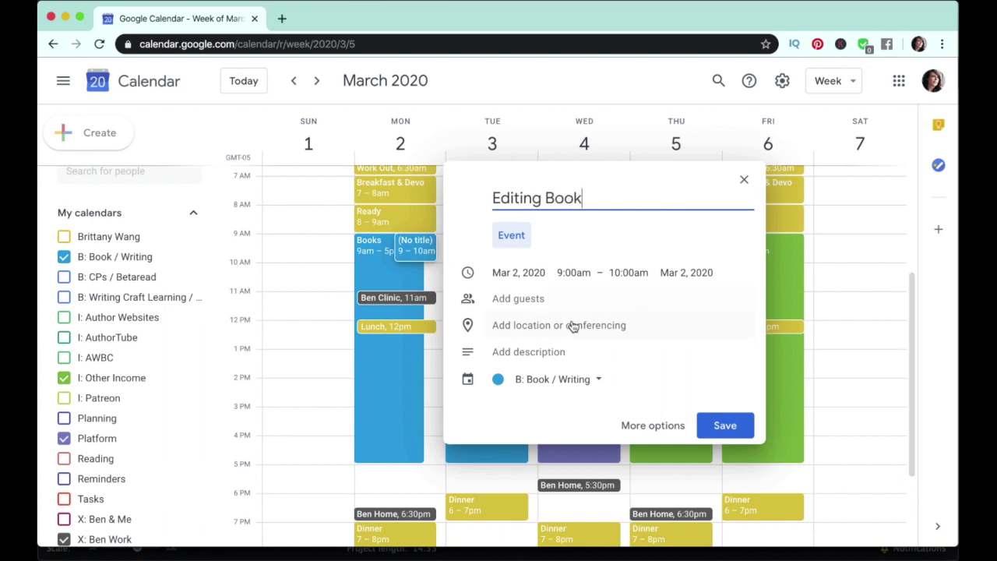
{"action": "left_click", "coordinate": [631, 272]}
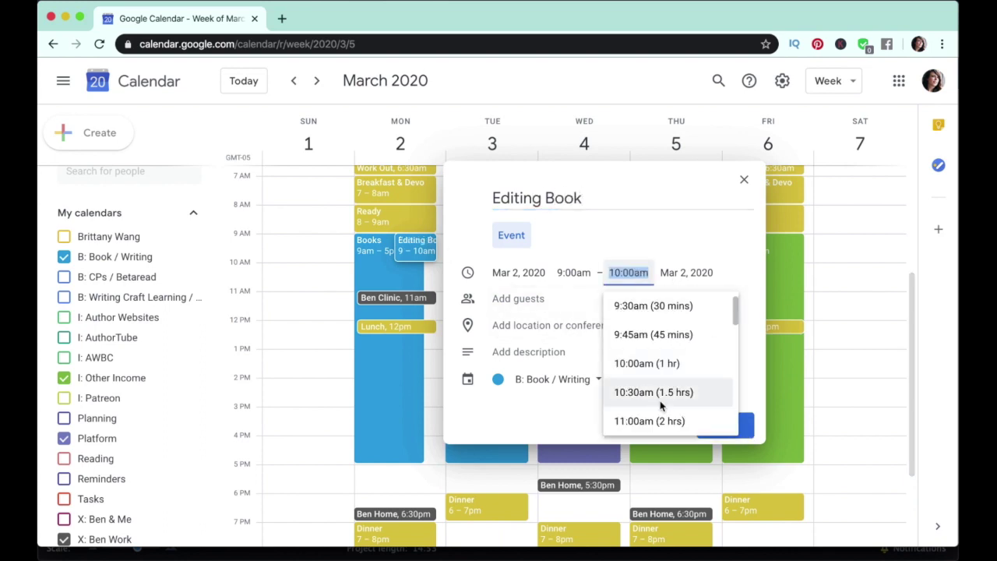
{"action": "left_click", "coordinate": [636, 420]}
{"action": "left_click", "coordinate": [731, 427]}
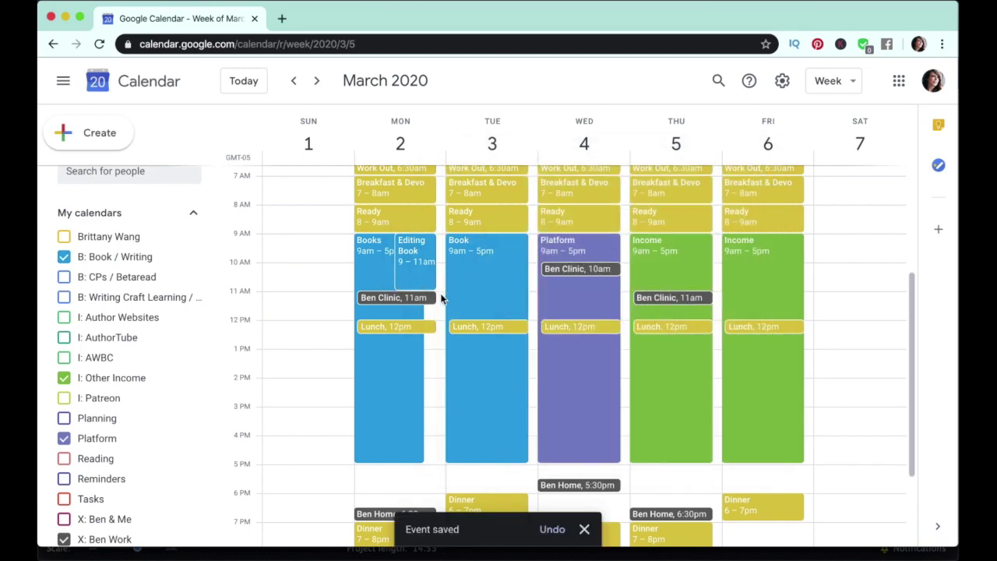
- Add a 'Feedback from CP' event Monday at 11am–12pm
{"action": "left_click", "coordinate": [441, 298]}
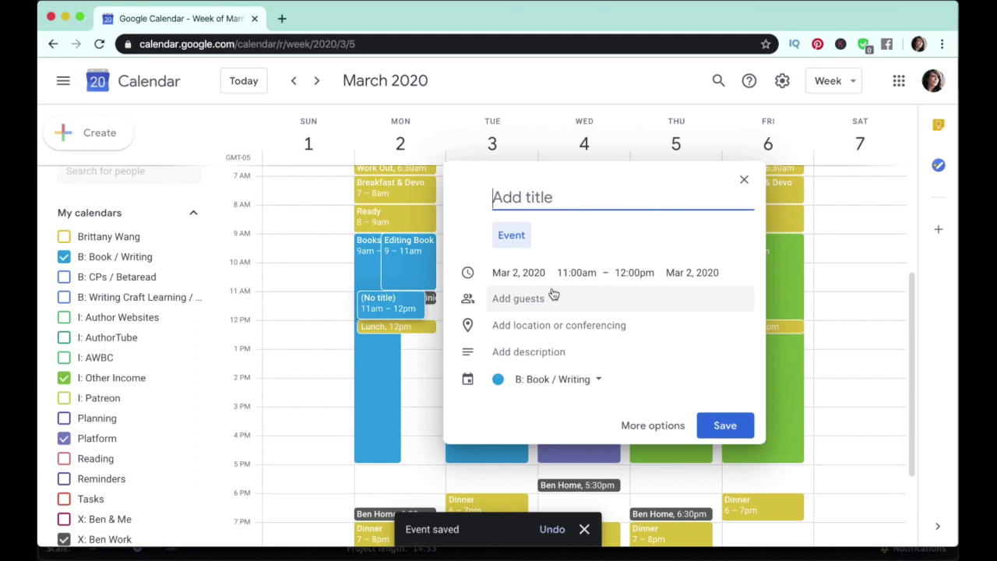
{"action": "type", "text": "Feedba"}
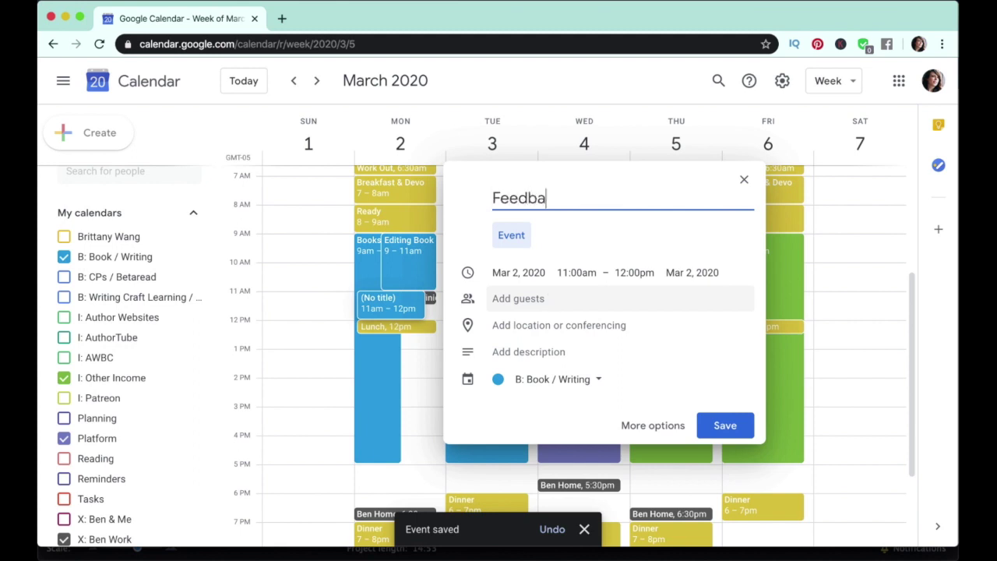
{"action": "type", "text": "ck from CP"}
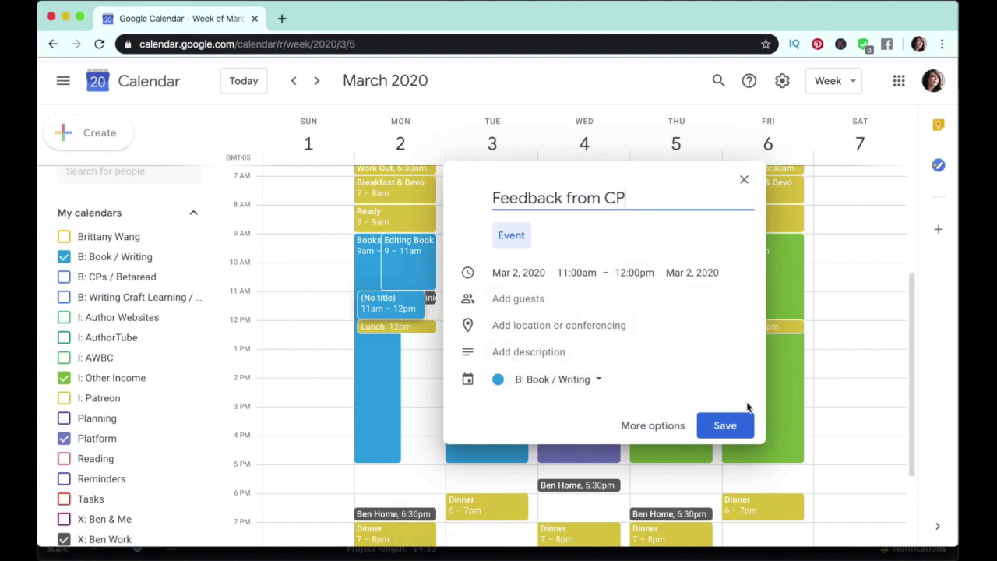
{"action": "left_click", "coordinate": [725, 424]}
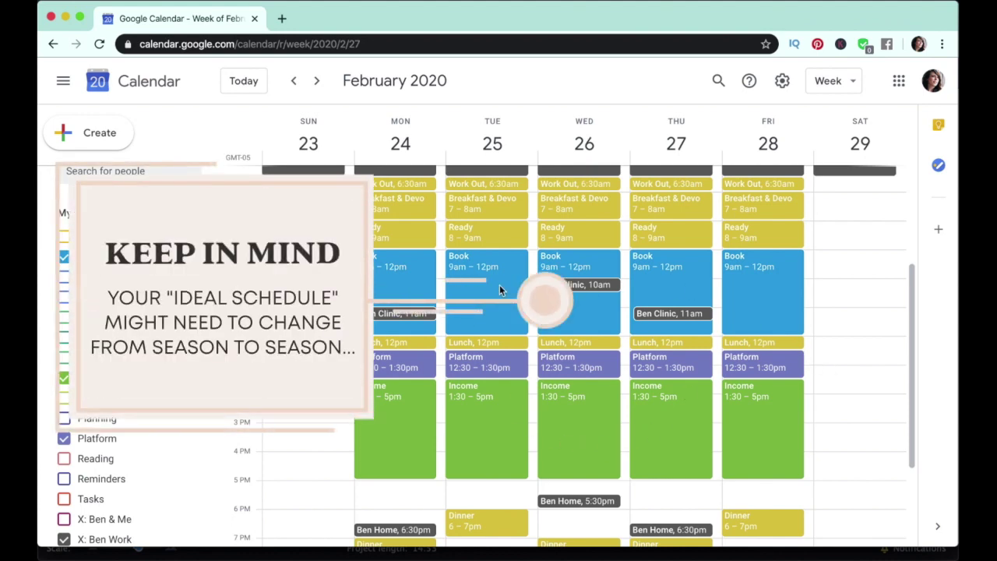
{"action": "key", "text": "n"}
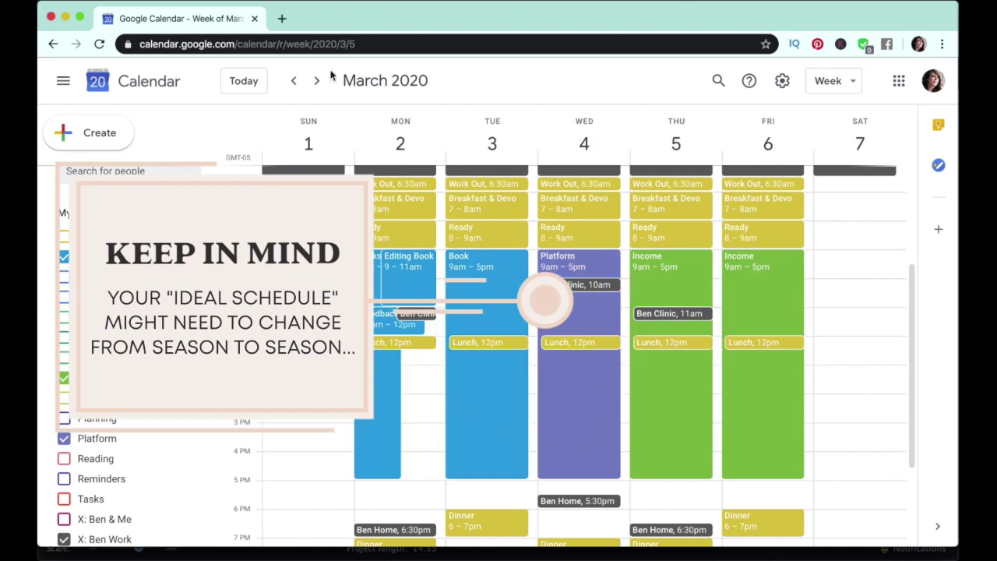
{"action": "left_click", "coordinate": [294, 81]}
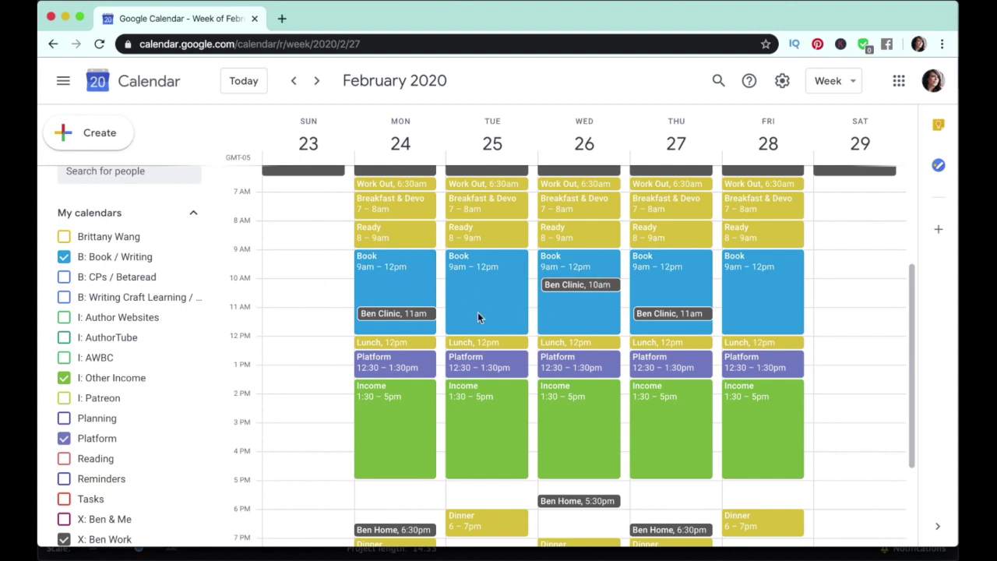
- Tick the remaining B and I calendars and Planning in the My calendars list
{"action": "left_click", "coordinate": [572, 300]}
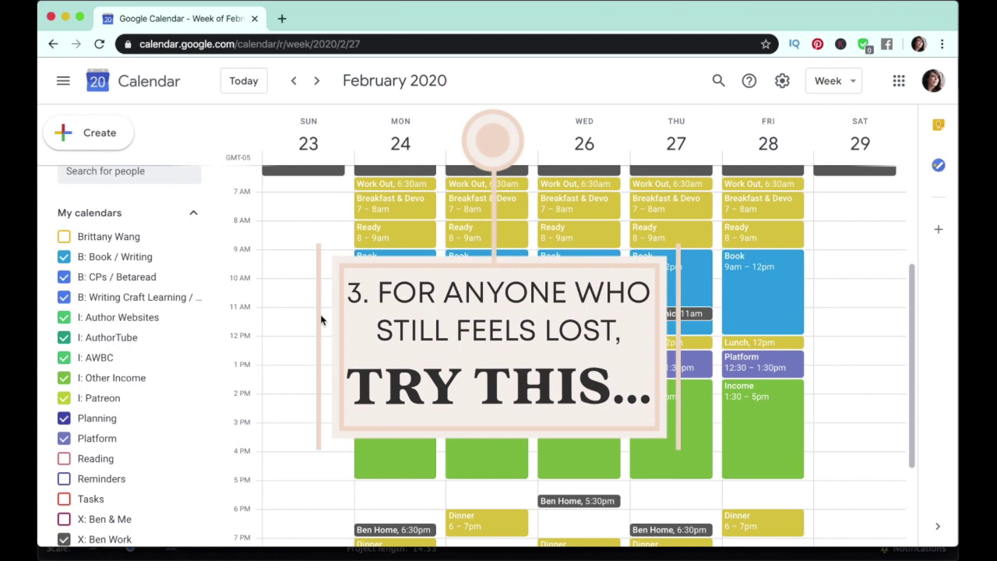
- Advance two weeks, past March 1–7, to the March 8–14, 2020 week
{"action": "left_click", "coordinate": [317, 88]}
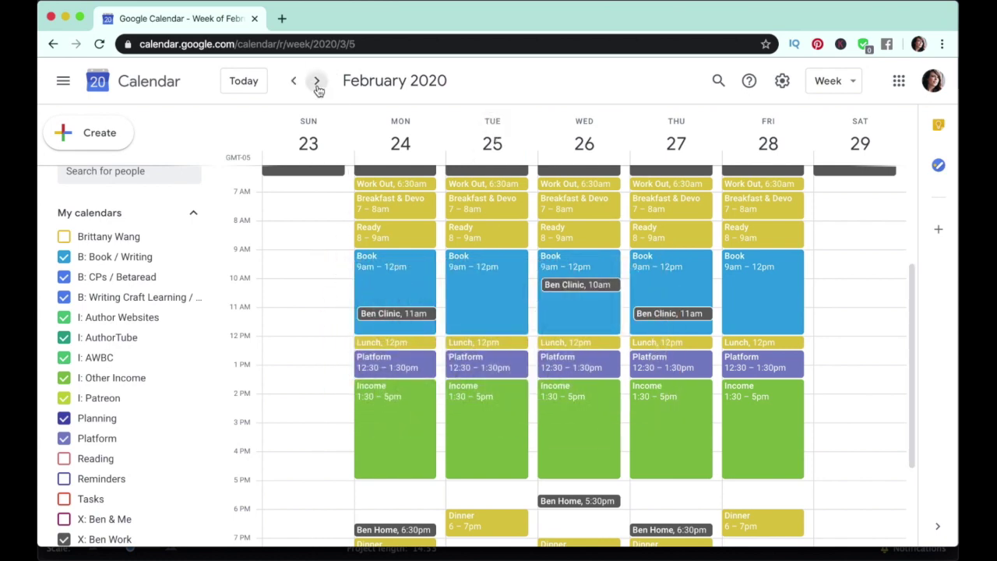
{"action": "left_click", "coordinate": [317, 84]}
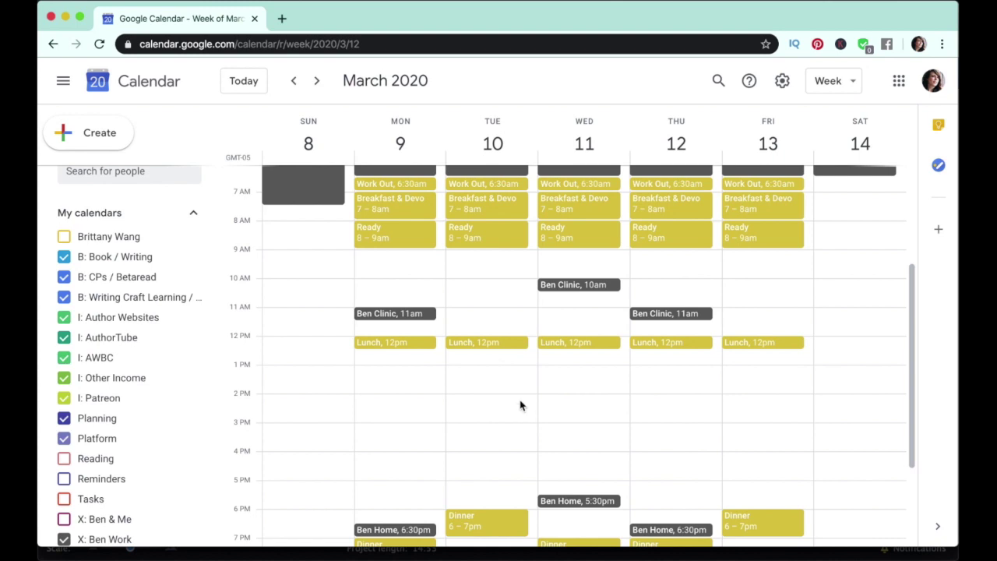
- Create an Editing Book event in the Monday 9am slot
{"action": "left_click", "coordinate": [395, 261]}
{"action": "type", "text": "Editing Book"}
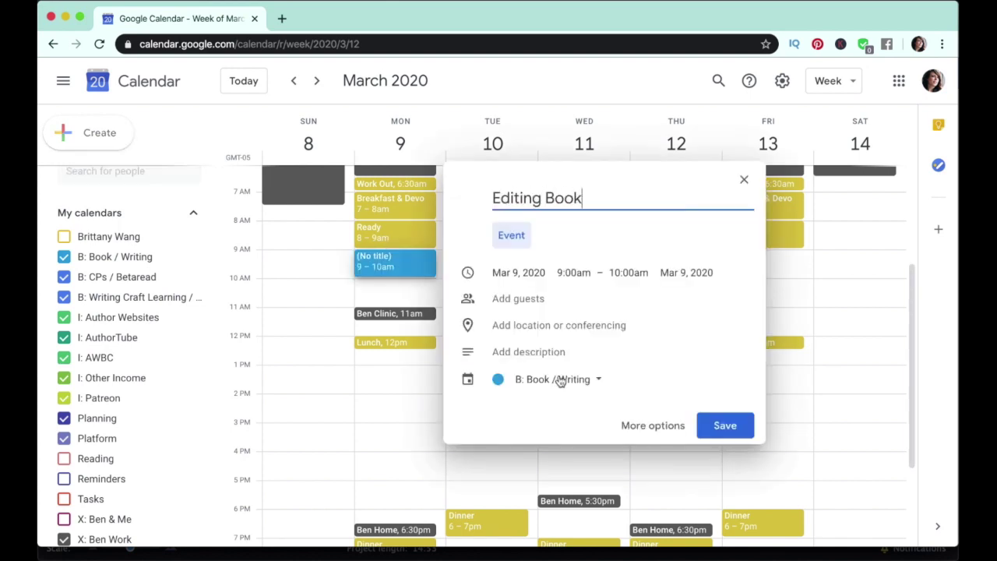
{"action": "left_click", "coordinate": [721, 428]}
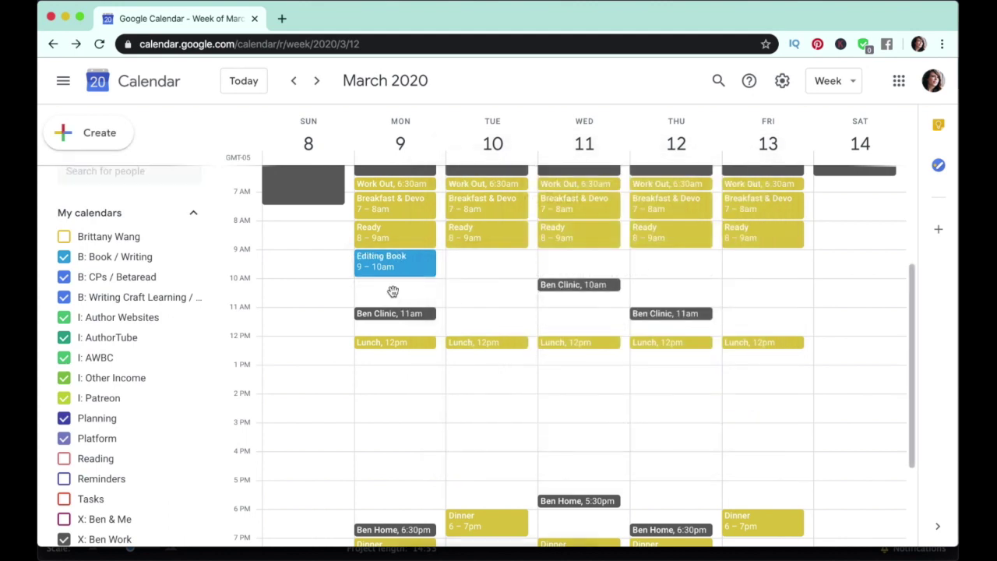
- Create a Film YouTube Video event at Monday 10am in the I: AuthorTube calendar
{"action": "left_click", "coordinate": [394, 296]}
{"action": "type", "text": "Film YouTube Video"}
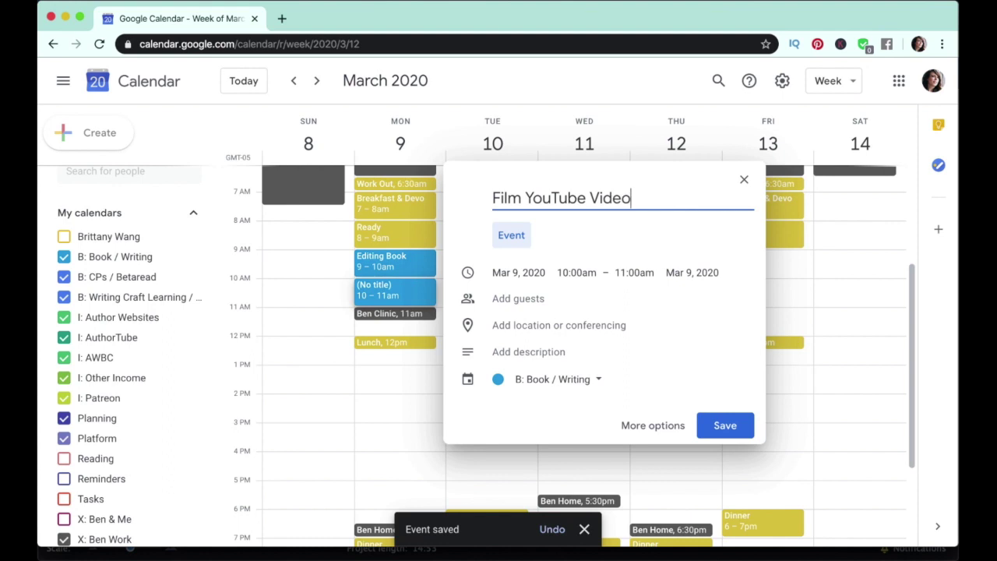
{"action": "left_click", "coordinate": [527, 394]}
{"action": "left_click", "coordinate": [564, 219]}
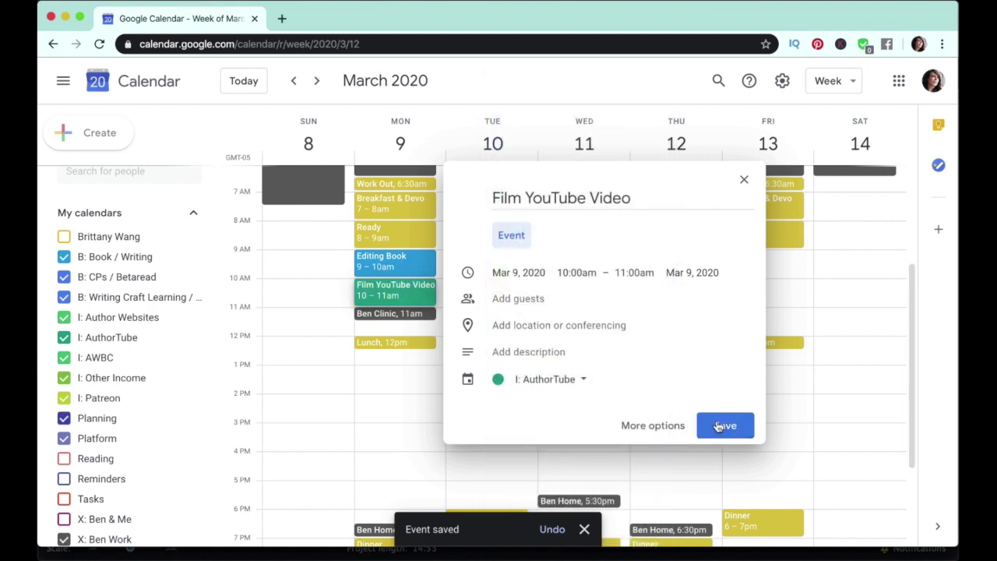
{"action": "left_click", "coordinate": [719, 426]}
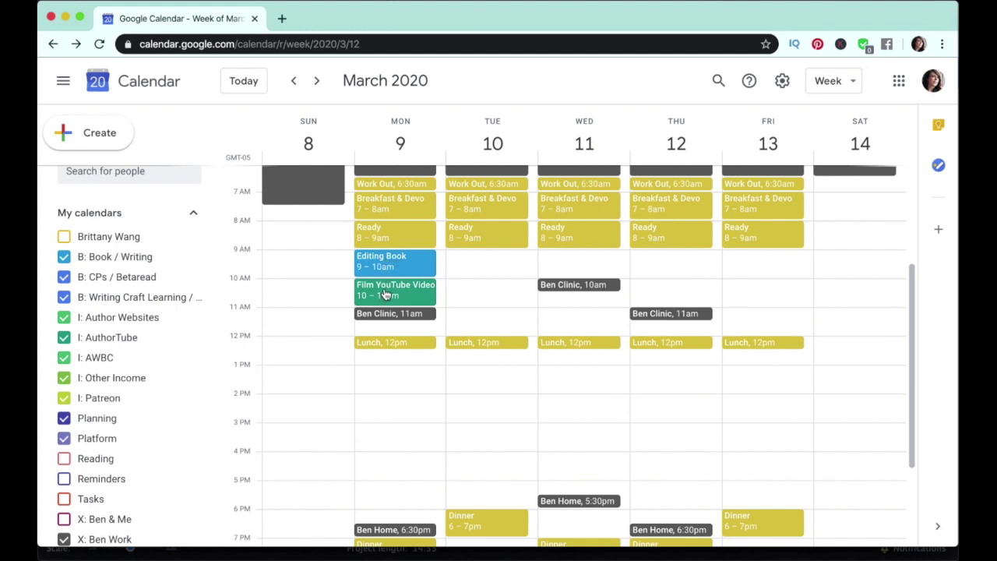
- Move Film YouTube Video to Monday 1–3pm and Editing Book to Tuesday 10am
{"action": "left_click_drag", "start_coordinate": [383, 294], "coordinate": [385, 378]}
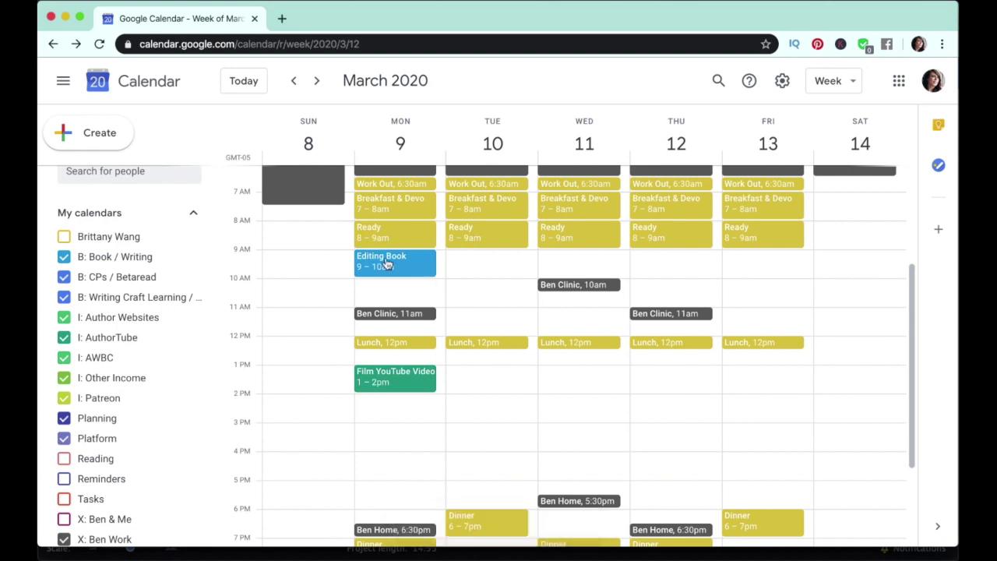
{"action": "left_click_drag", "start_coordinate": [389, 264], "coordinate": [491, 395]}
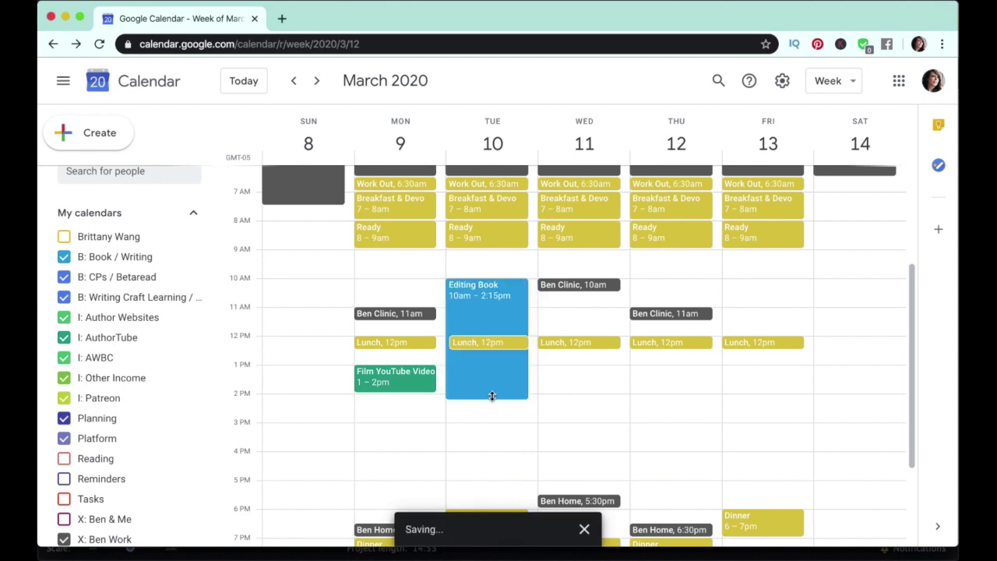
{"action": "left_click", "coordinate": [402, 390]}
{"action": "left_click_drag", "start_coordinate": [402, 390], "coordinate": [401, 424]}
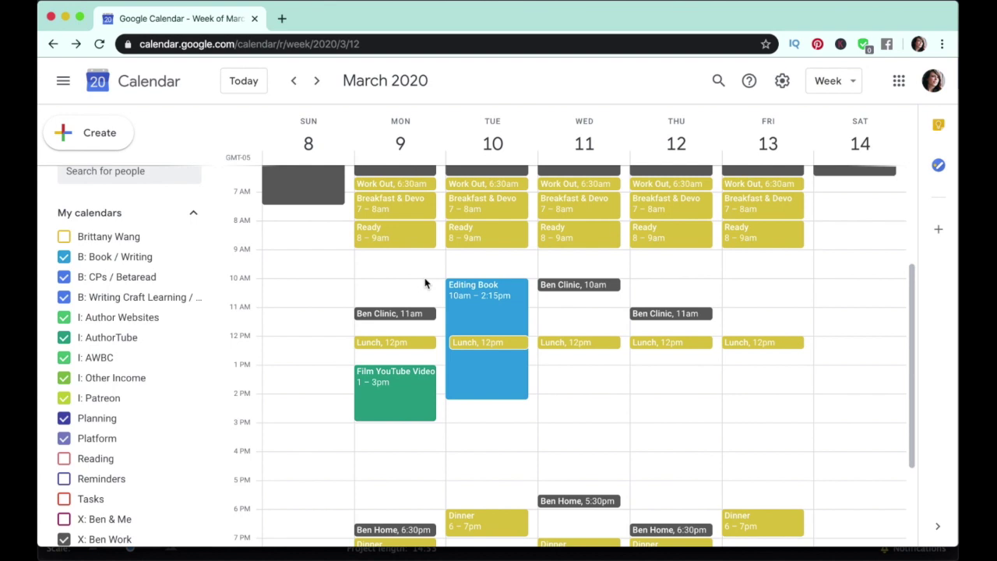
- Step back week by week from March 8–14 to the January 12–18 week
{"action": "double_click", "coordinate": [295, 84]}
{"action": "left_click", "coordinate": [295, 84]}
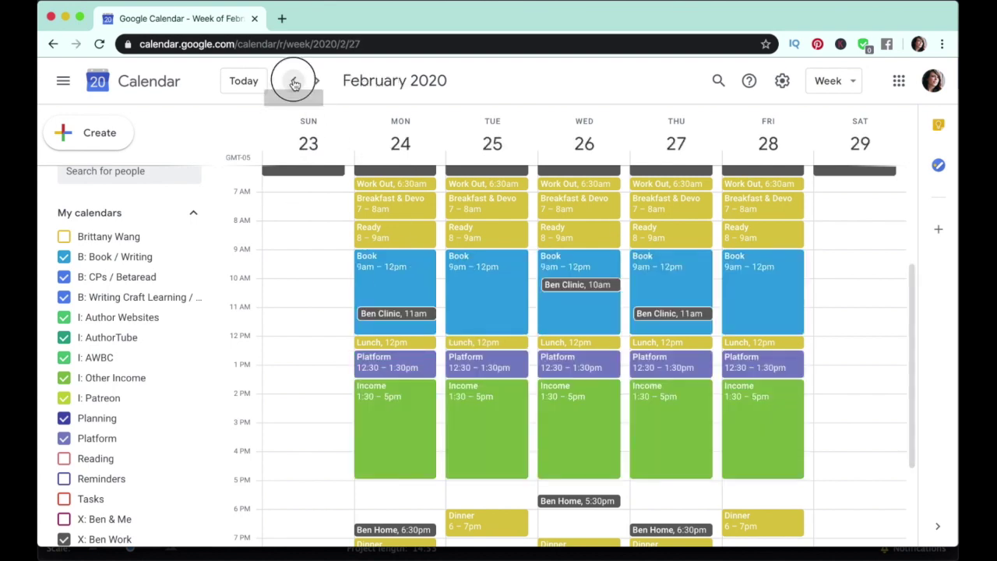
{"action": "left_click", "coordinate": [296, 84]}
{"action": "left_click", "coordinate": [295, 84]}
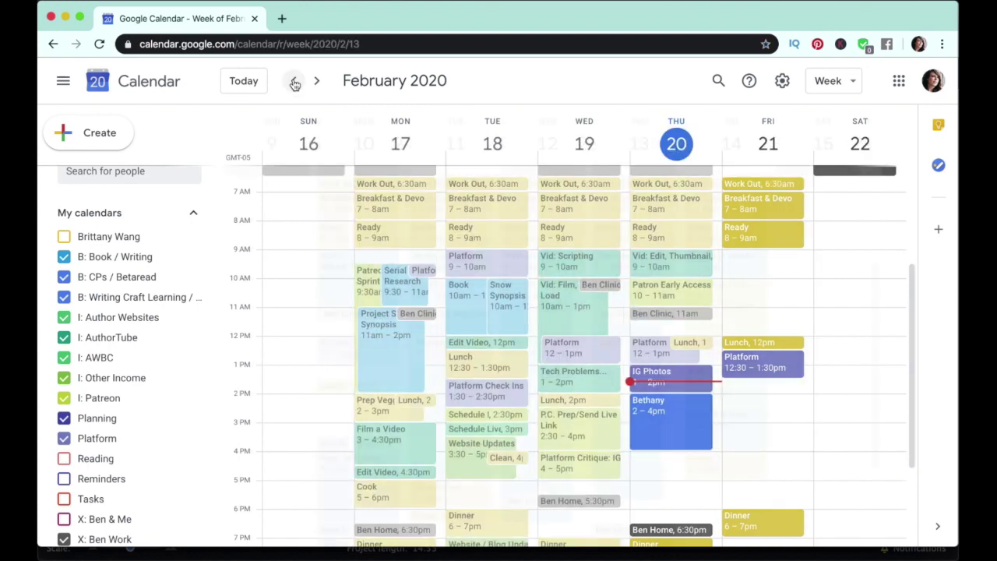
{"action": "left_click", "coordinate": [295, 84]}
{"action": "left_click", "coordinate": [295, 84]}
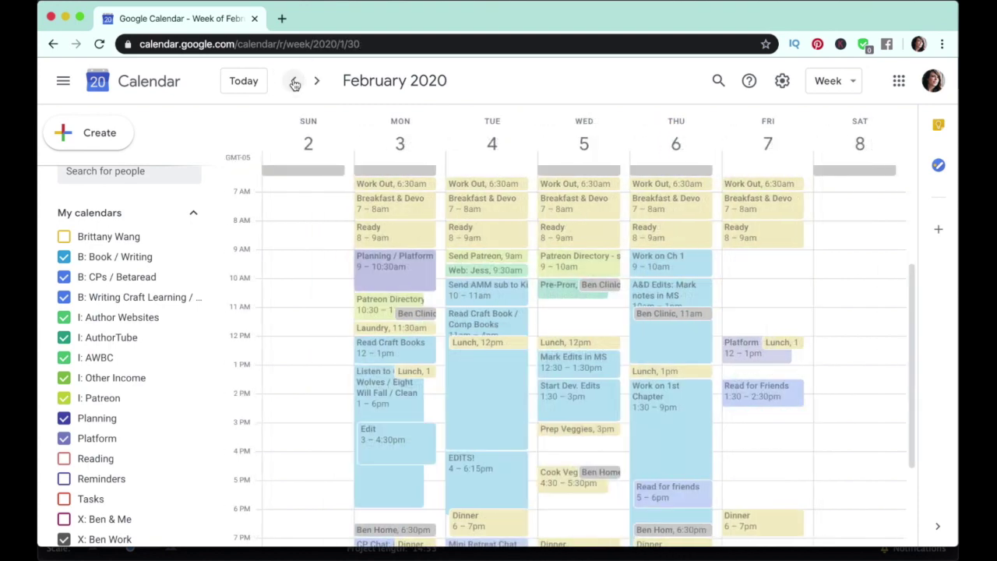
{"action": "left_click", "coordinate": [295, 84]}
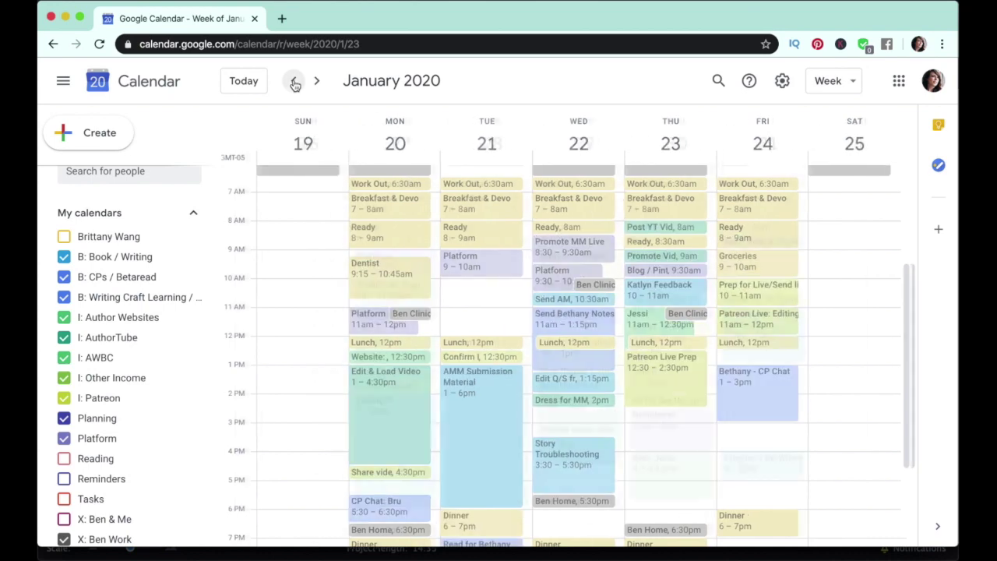
{"action": "left_click", "coordinate": [307, 85]}
- Step forward week by week to the current February 16–22 week
{"action": "left_click", "coordinate": [317, 83]}
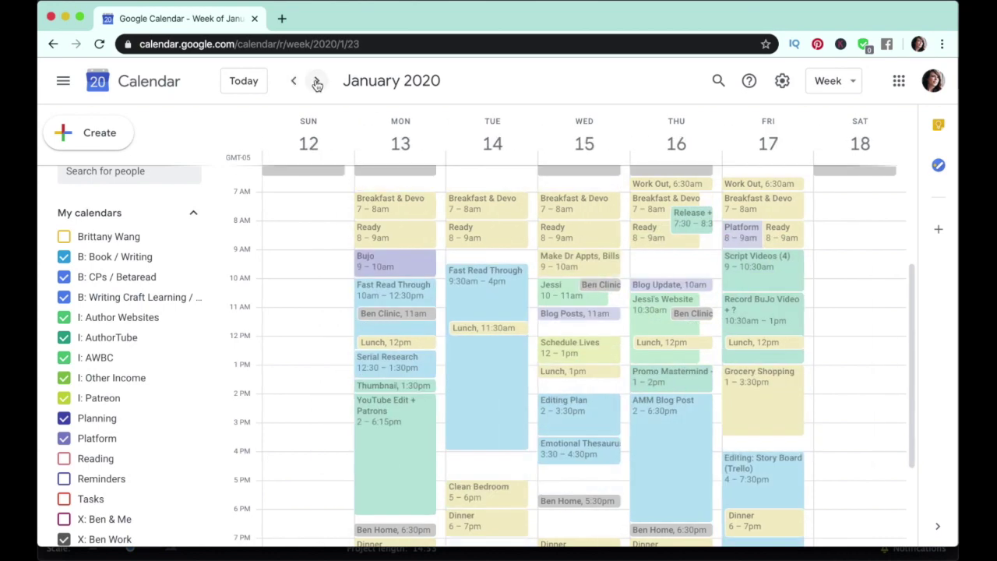
{"action": "left_click", "coordinate": [317, 83]}
{"action": "left_click", "coordinate": [317, 83]}
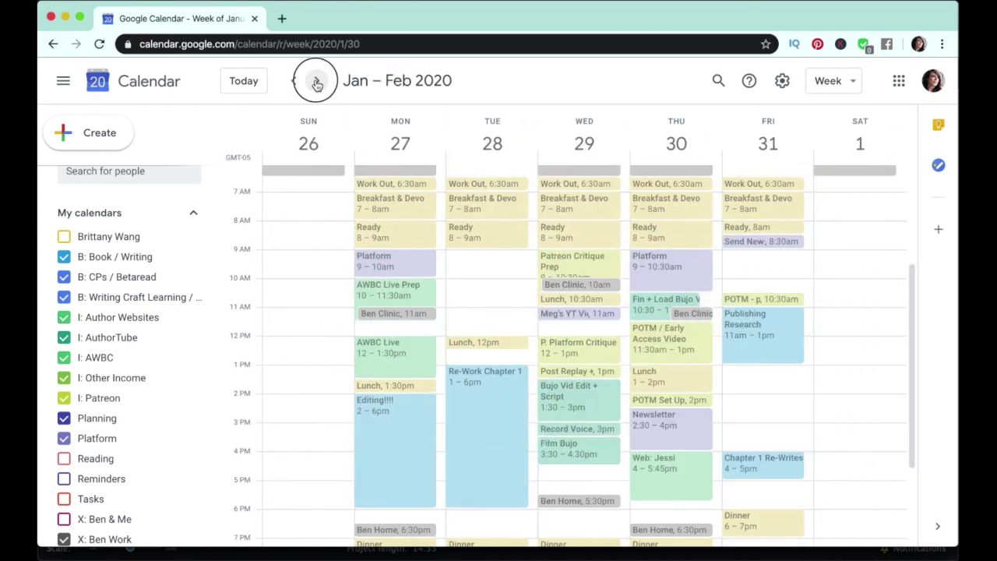
{"action": "left_click", "coordinate": [316, 82]}
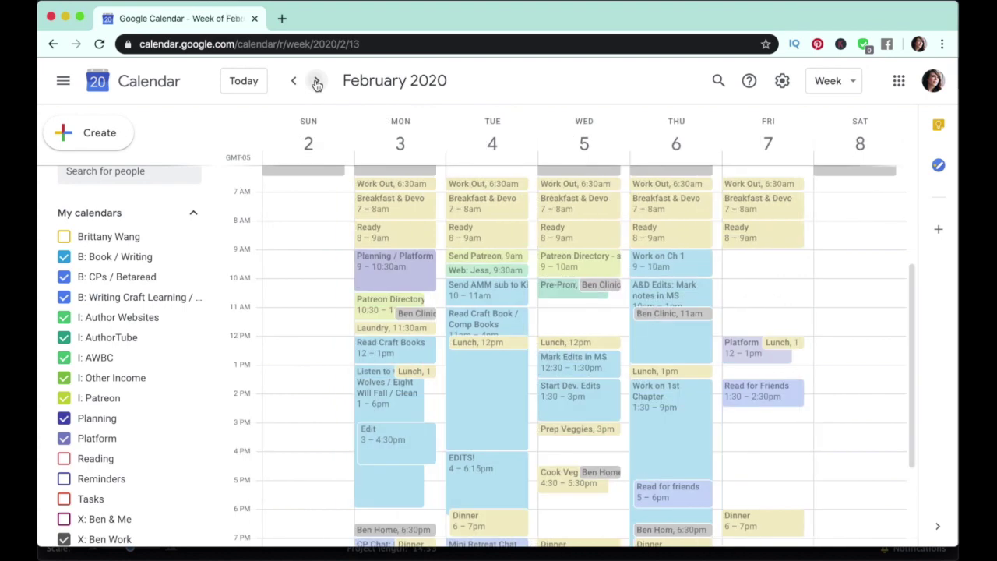
{"action": "left_click", "coordinate": [317, 83]}
{"action": "left_click", "coordinate": [317, 83]}
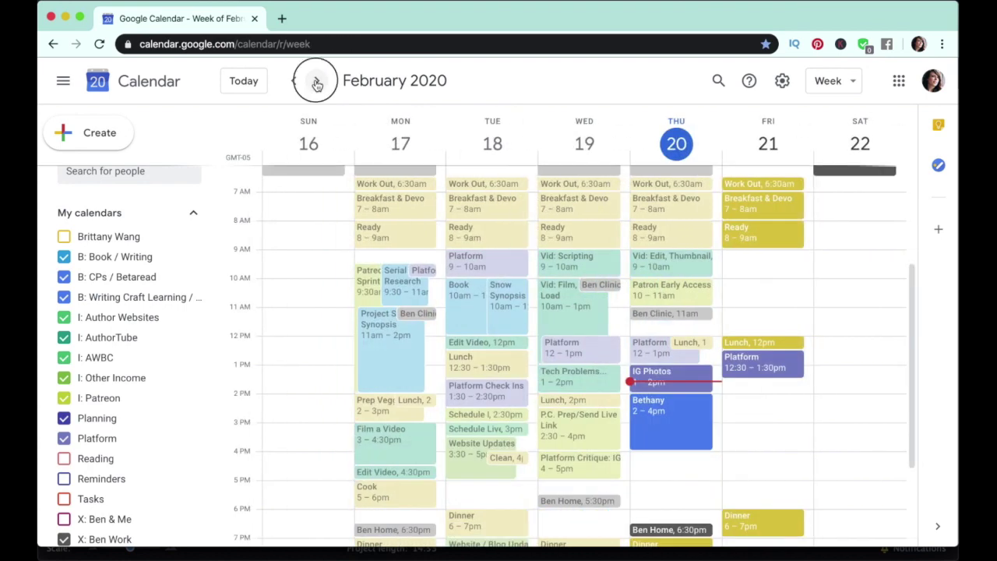